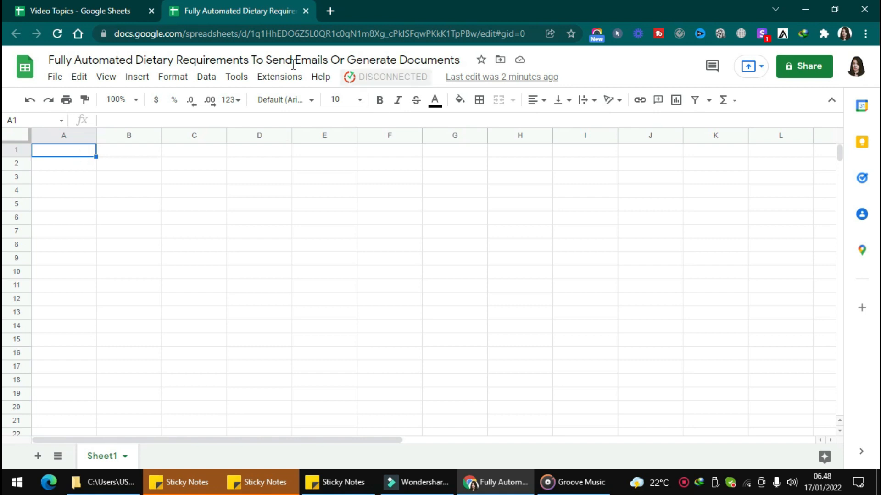
Load the Dietary Requirements form template from Kulfi Forms, searching the templates for "diet".
left_click(266, 78)
left_click(334, 199)
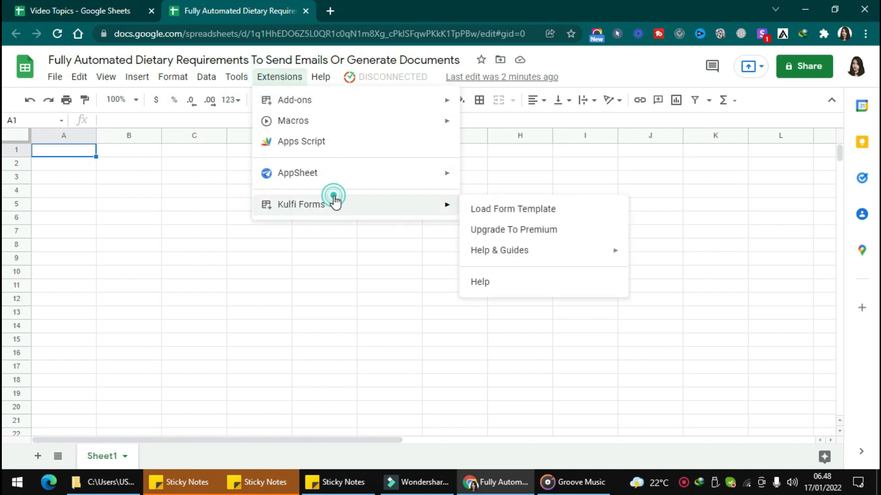
left_click(485, 210)
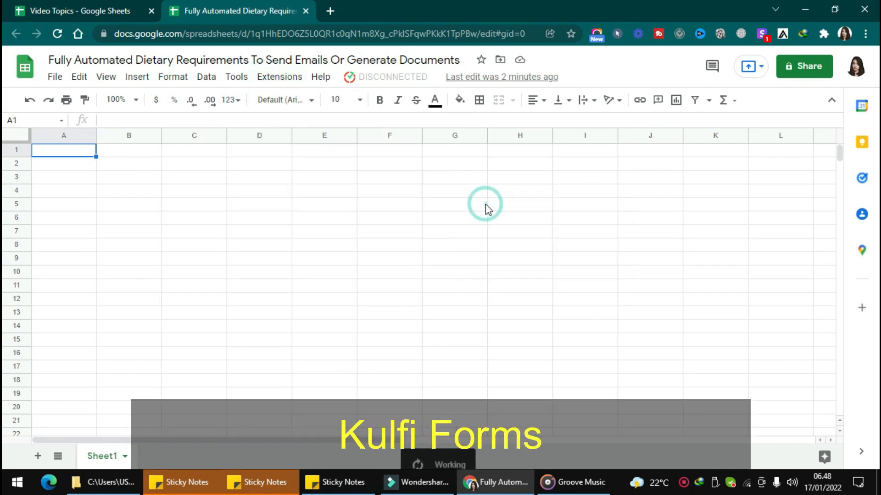
left_click(304, 136)
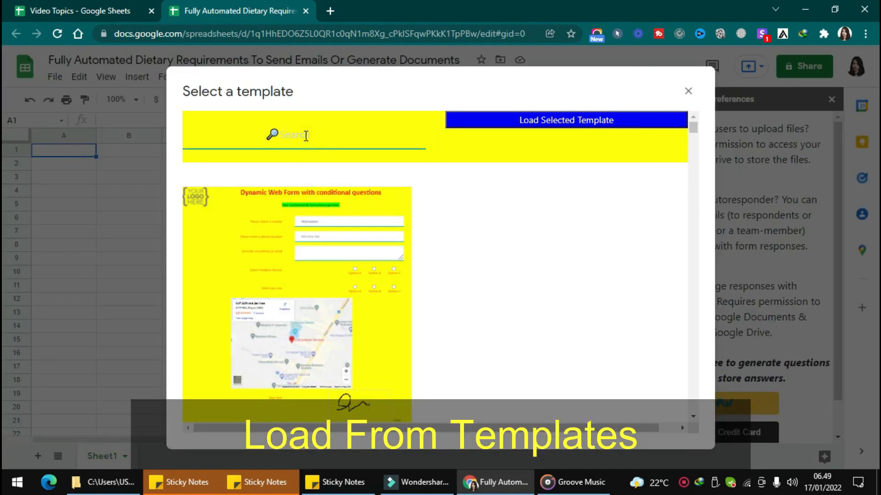
type("diet")
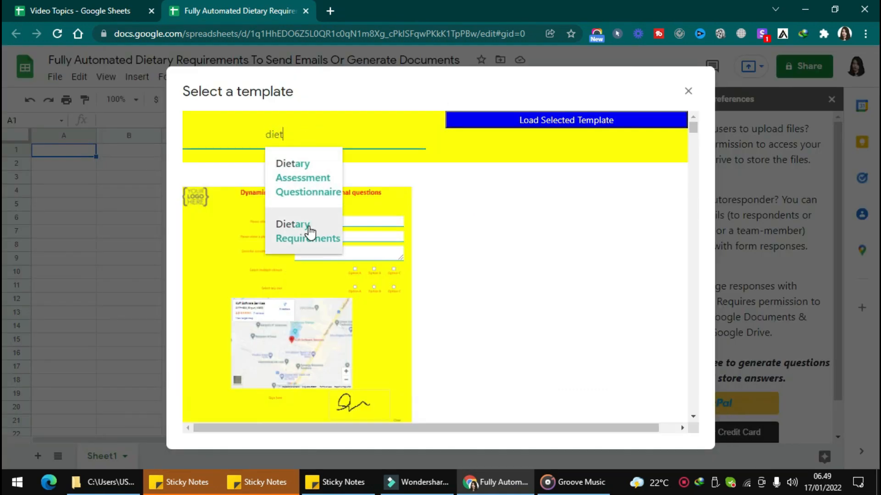
left_click(308, 231)
left_click(316, 260)
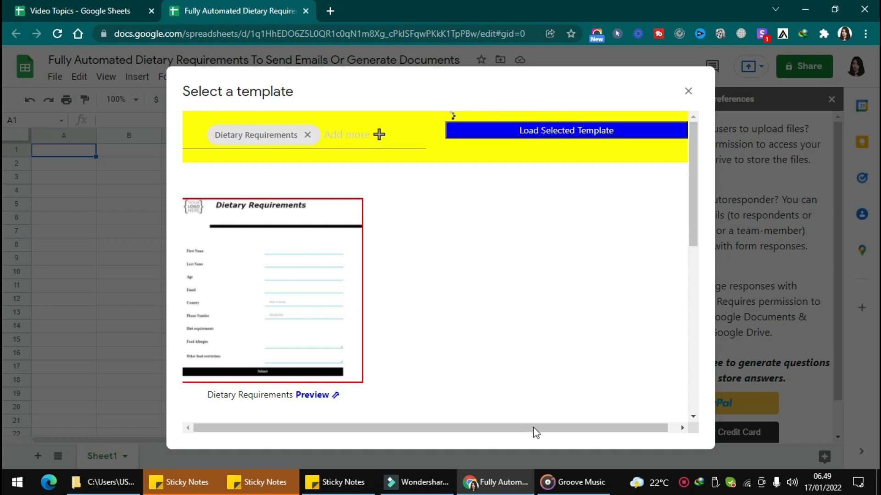
Look through the Dashboard, Responses, Questions and Settings sheets of the loaded template.
left_click(486, 457)
left_click(418, 457)
left_click(316, 456)
left_click(233, 456)
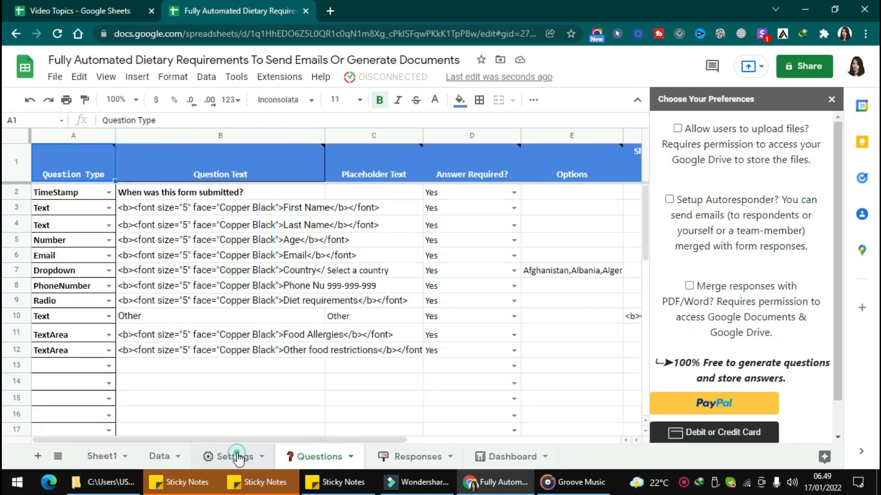
Reload the spreadsheet and request the form's link from Kulfi Forms.
left_click(57, 34)
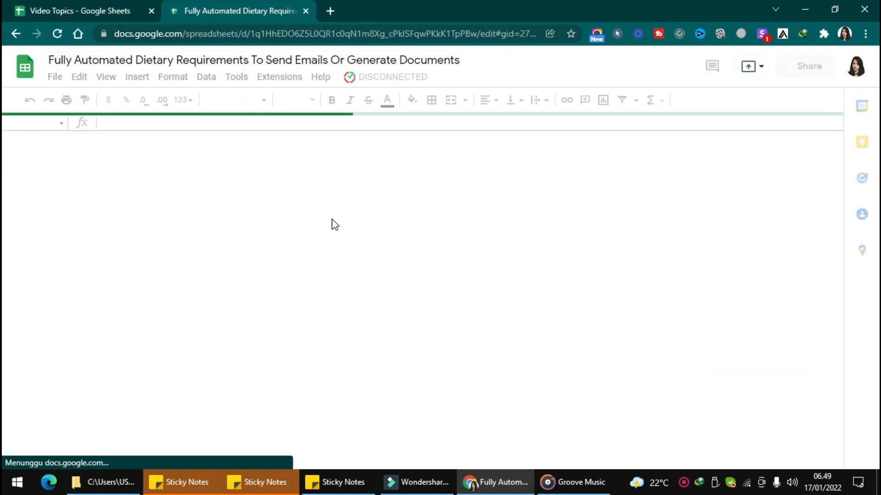
left_click(373, 78)
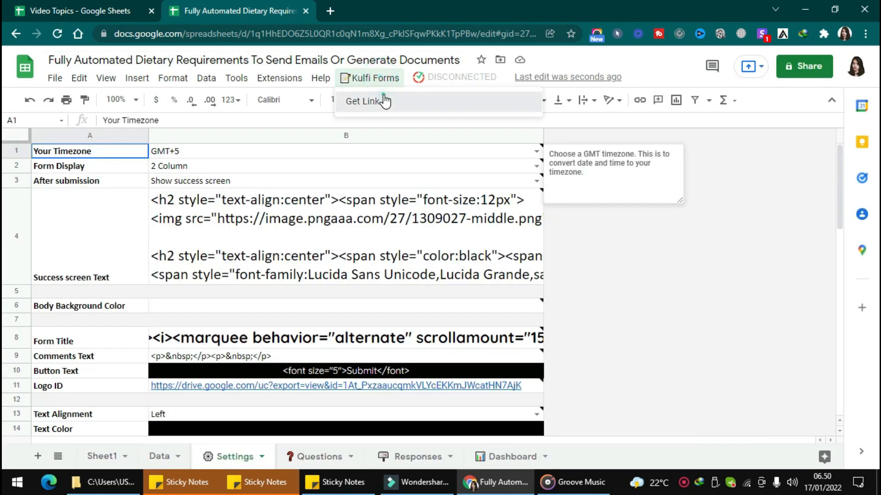
left_click(371, 101)
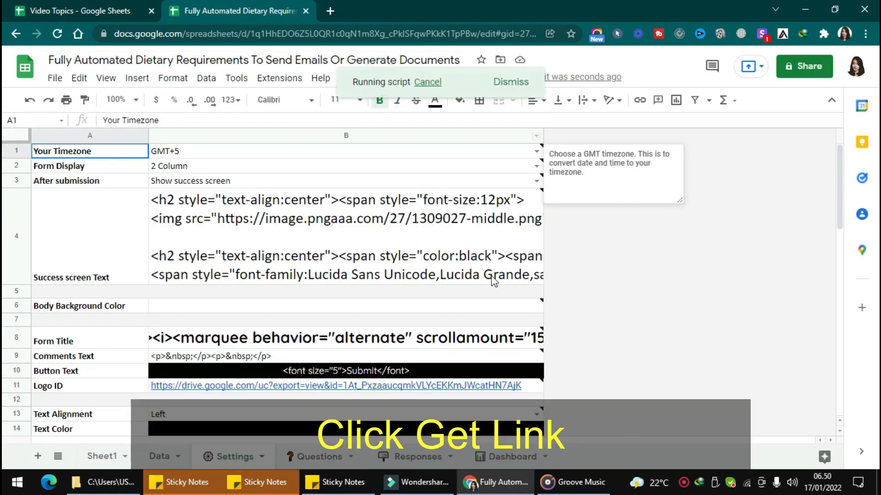
Authorize Kulfi_Forms_ClientScript with the Google account, continuing past the unverified-app page and allowing the requested access.
left_click(489, 285)
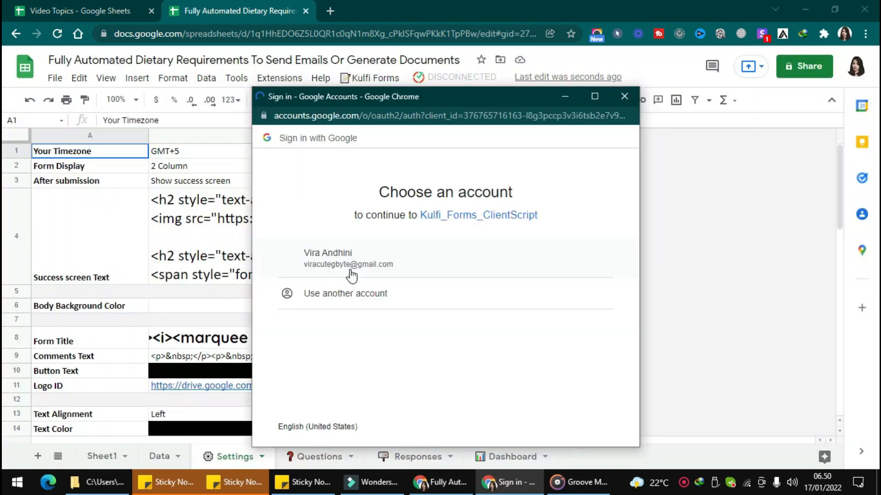
left_click(343, 265)
left_click(287, 347)
scroll(303, 367, "down", 1)
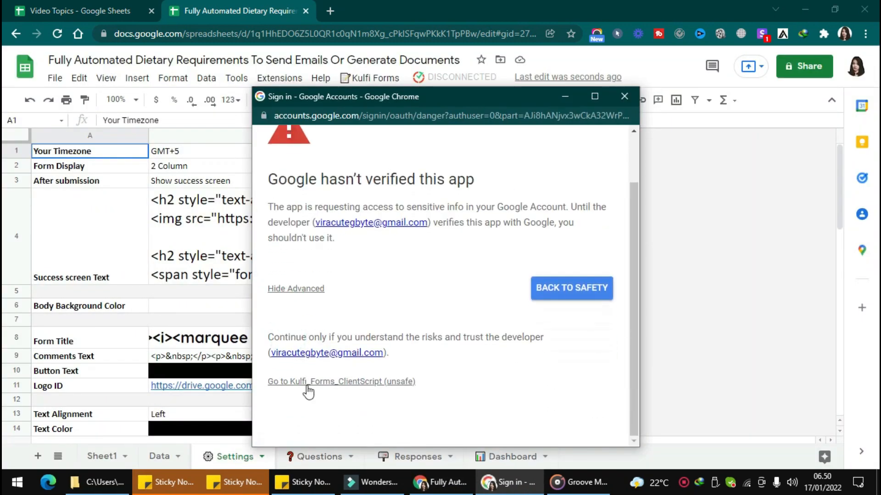
left_click(316, 386)
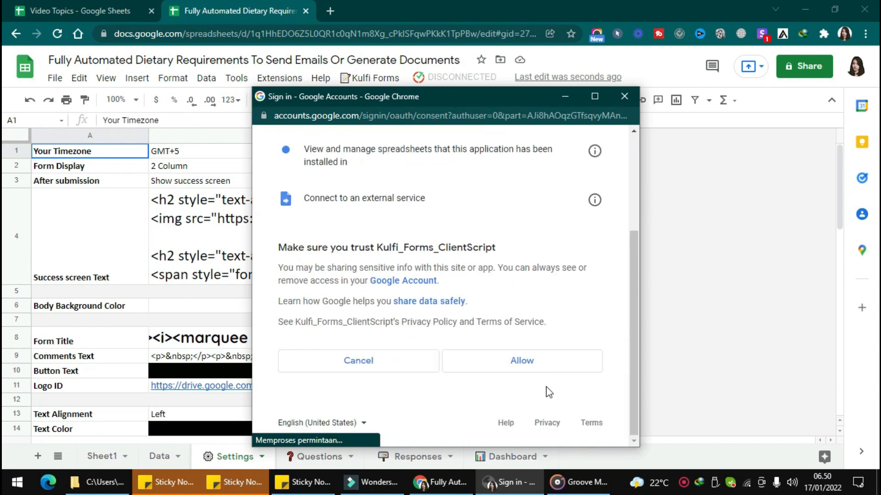
left_click(544, 361)
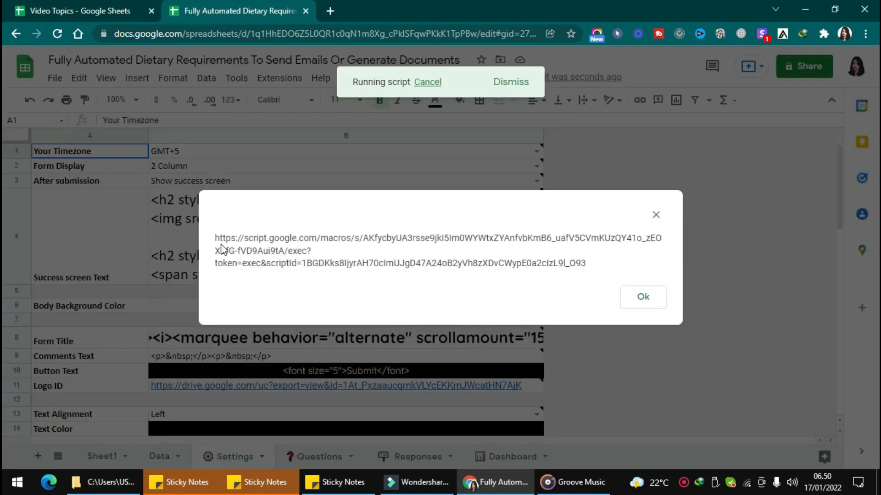
Copy the generated form link, open it in a new browser tab, and look over the whole form.
left_click_drag(216, 237, 639, 275)
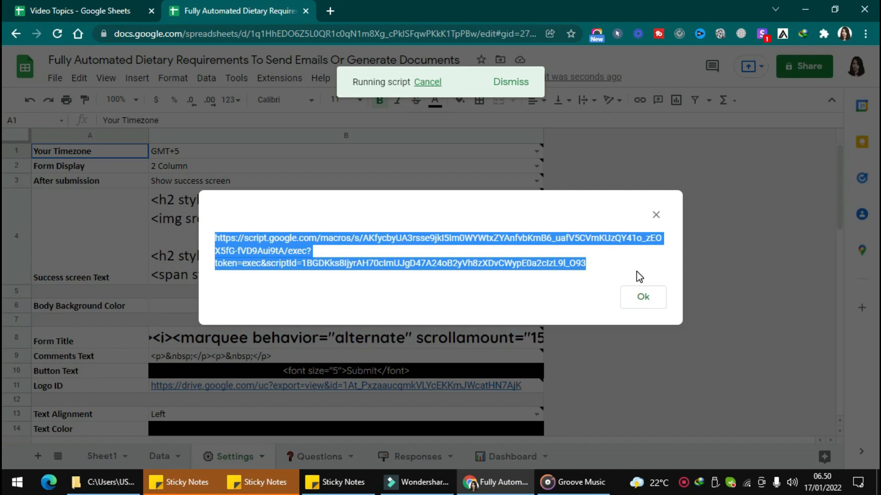
left_click(324, 6)
key("ctrl+v")
key("Return")
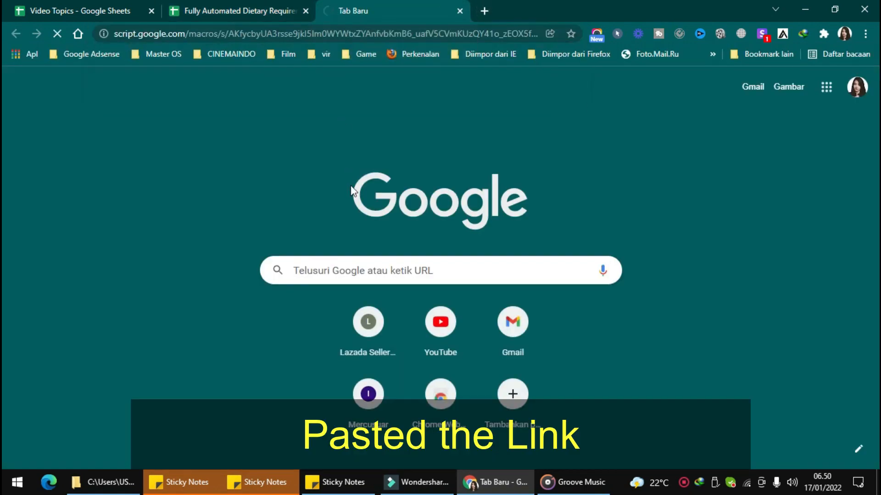
scroll(315, 173, "down", 8)
scroll(315, 173, "up", 9)
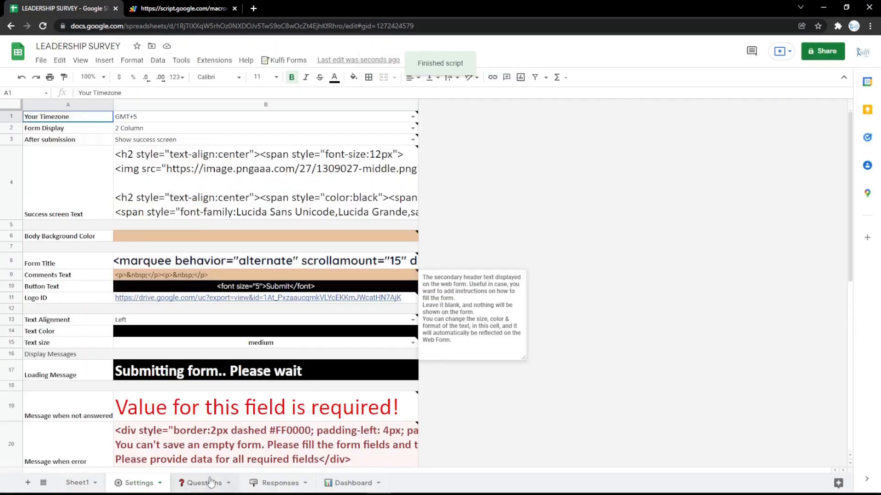
On the Questions sheet, insert a row above the Department question and set its question type to Text.
left_click(204, 482)
left_click(13, 161)
right_click(12, 160)
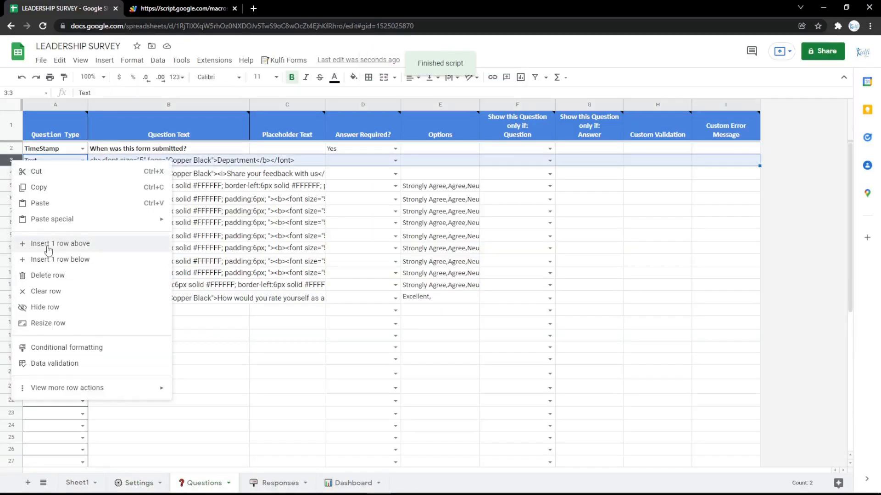
left_click(50, 243)
left_click(82, 161)
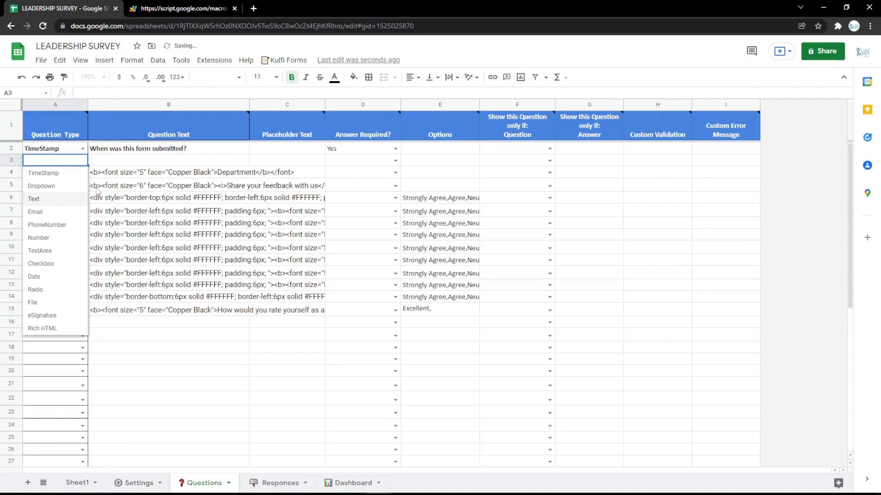
left_click(42, 198)
Give the new row 3 question the Department question's formatted text with the label Name, and reload the web form.
left_click(150, 172)
key("ctrl+c")
left_click(150, 161)
key("ctrl+v")
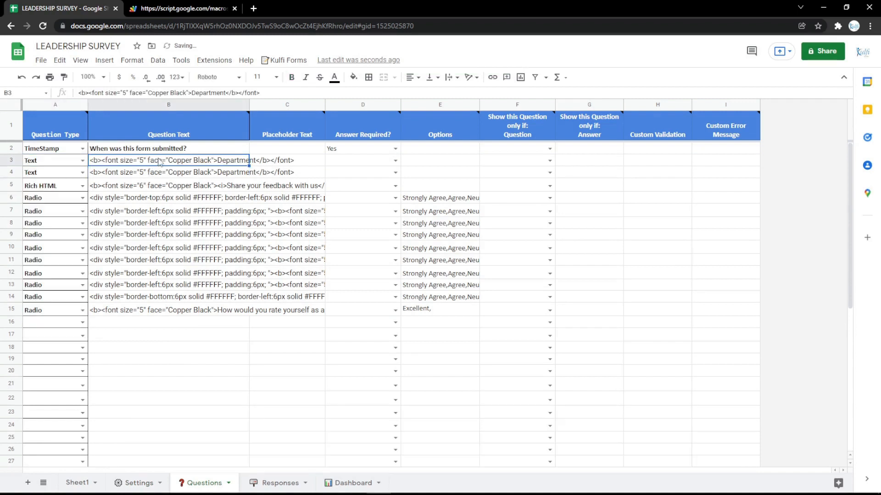
double_click(230, 157)
type("Name")
key("Return")
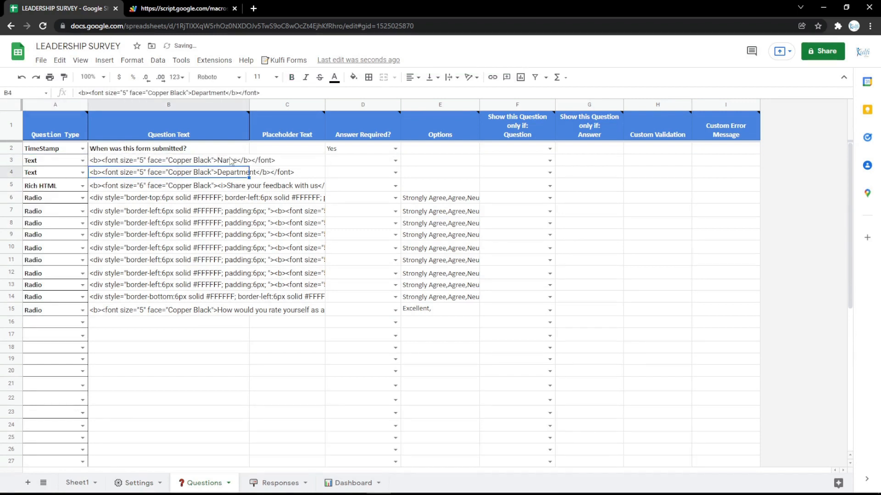
left_click(183, 8)
key("F5")
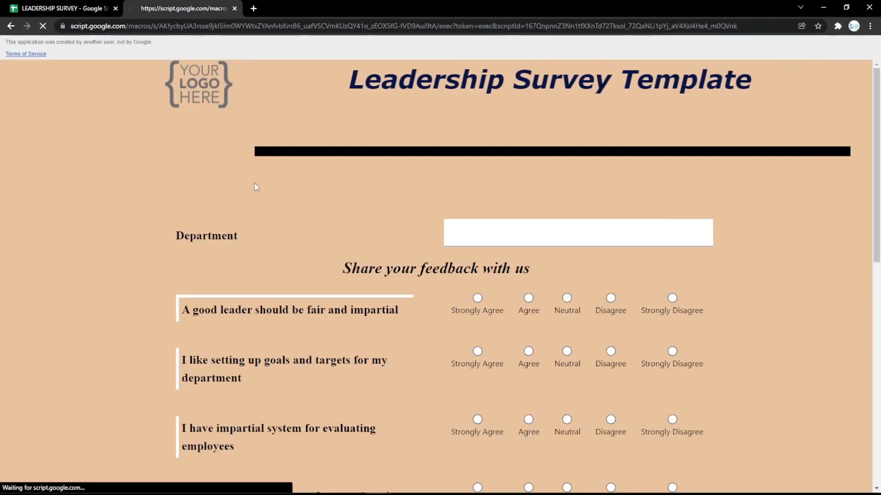
Change the row 3 question to type Email with the label Email, and reload the web form.
key("ctrl+Tab")
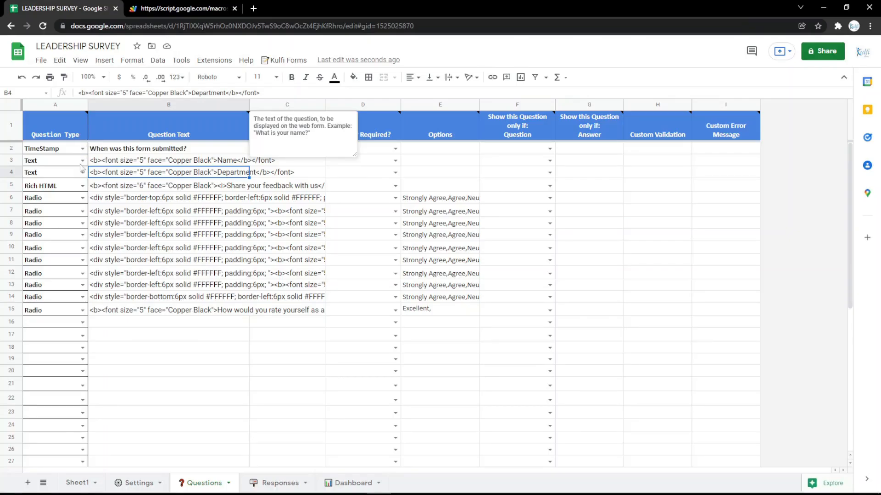
left_click(82, 161)
left_click(35, 211)
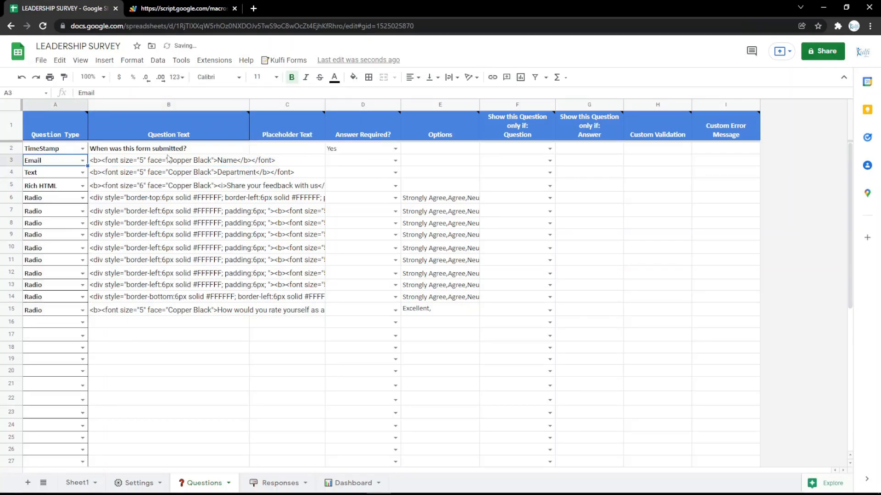
double_click(172, 160)
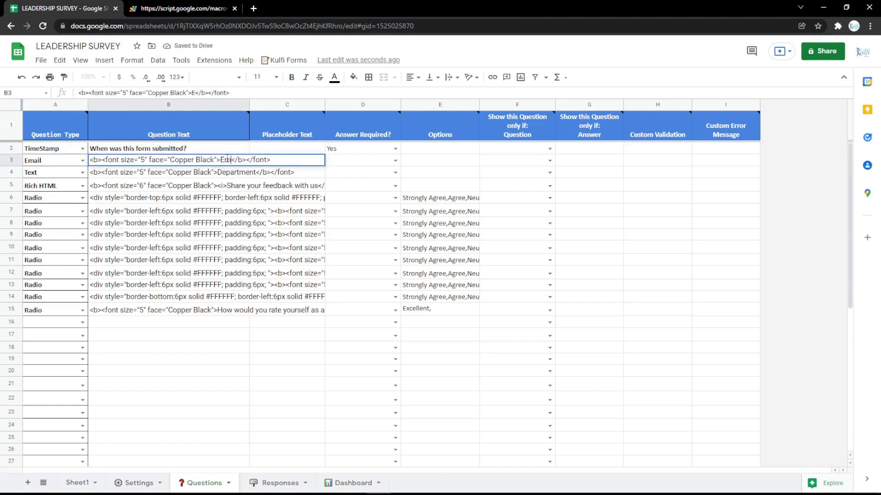
key("Return")
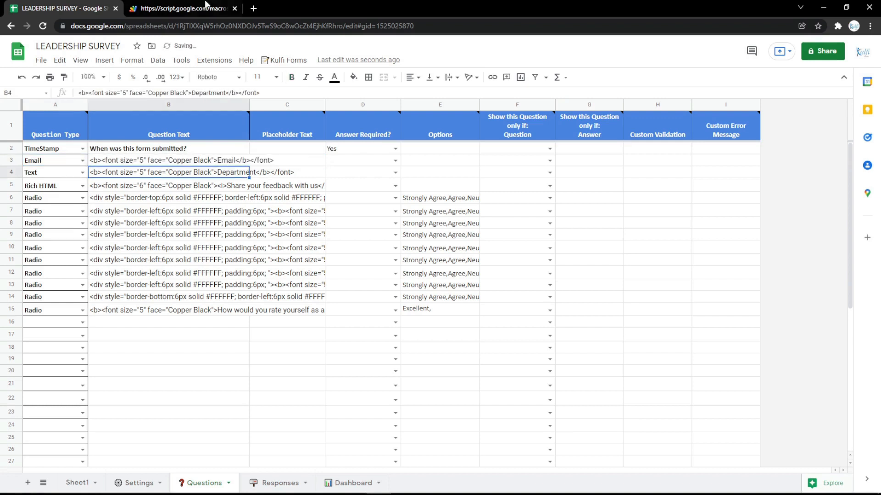
left_click(205, 5)
key("F5")
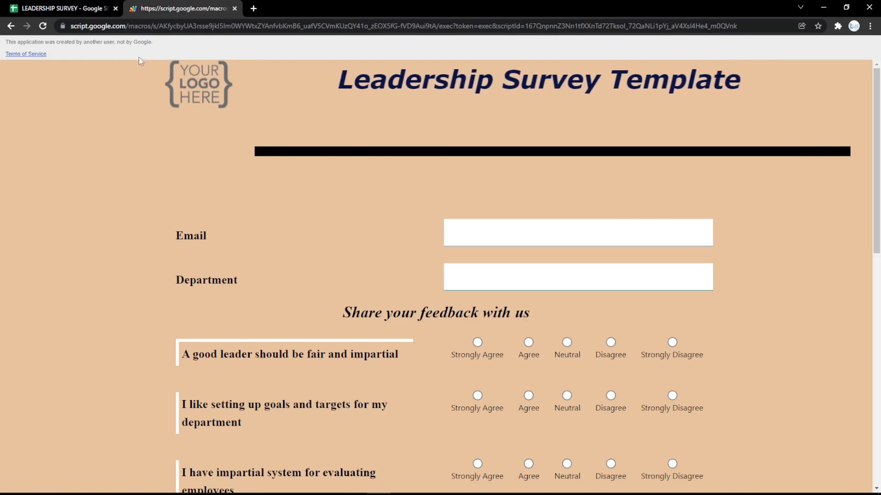
Change the row 3 question to type PhoneNumber with the label Phone Number, and reload the web form.
key("ctrl+shift+Tab")
left_click(83, 160)
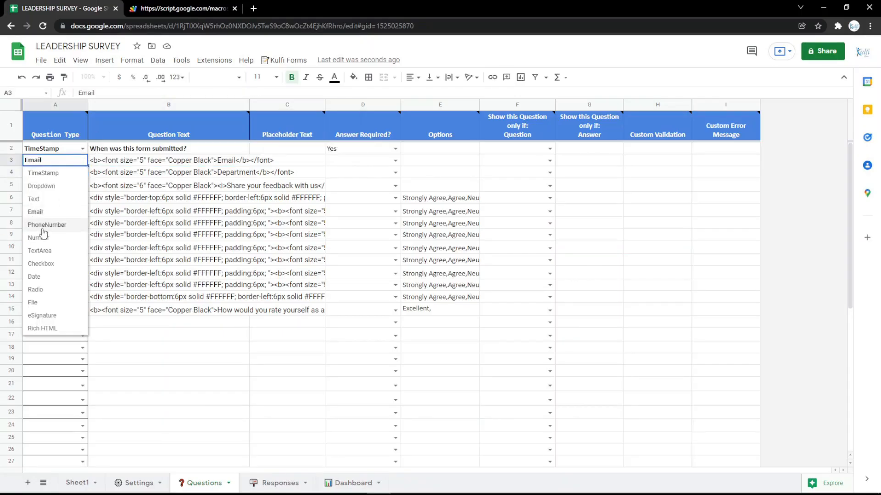
left_click(40, 227)
left_click(224, 161)
double_click(224, 160)
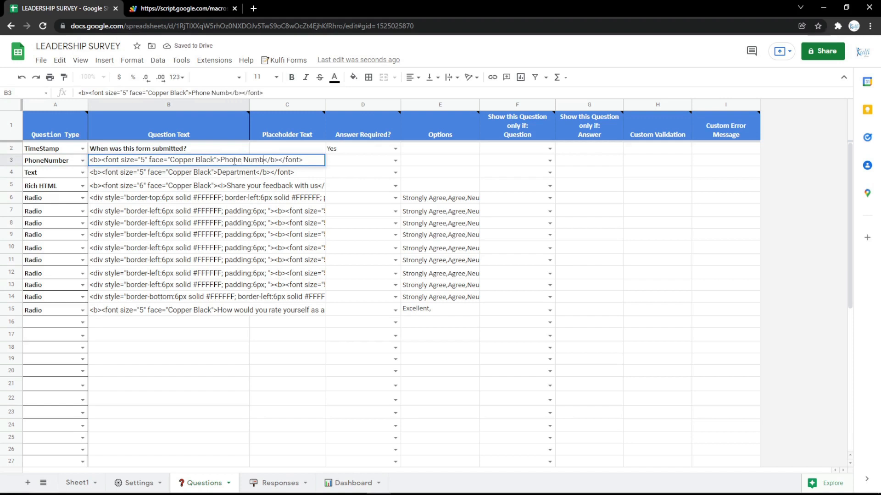
key("Return")
key("ctrl+Tab")
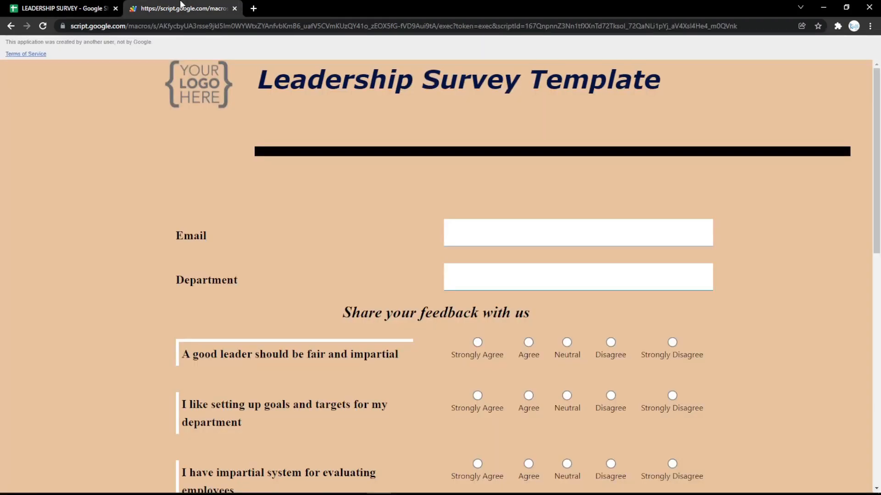
key("ctrl+r")
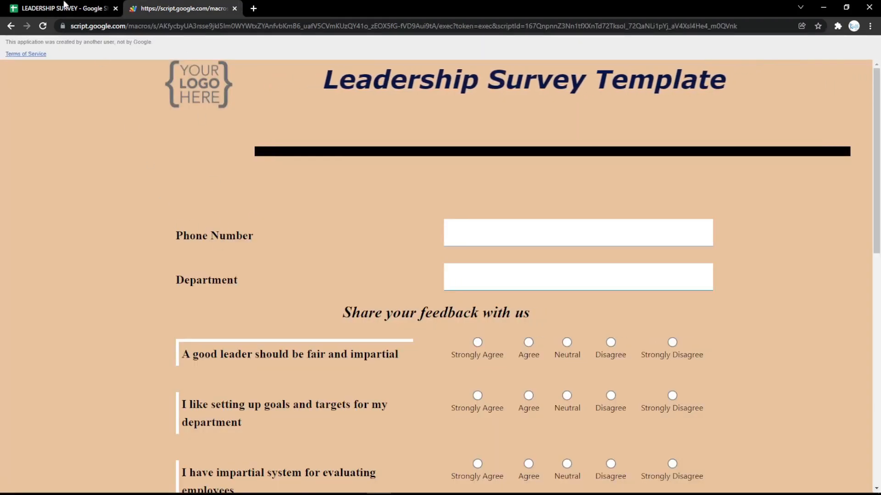
Change the row 3 question to type TextArea with the label Address, and reload the web form.
key("ctrl+Tab")
left_click(82, 161)
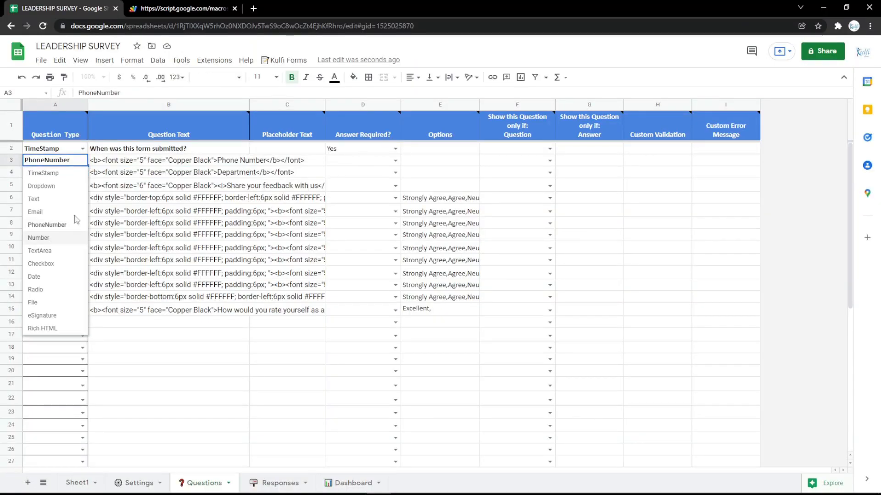
left_click(64, 238)
left_click(83, 161)
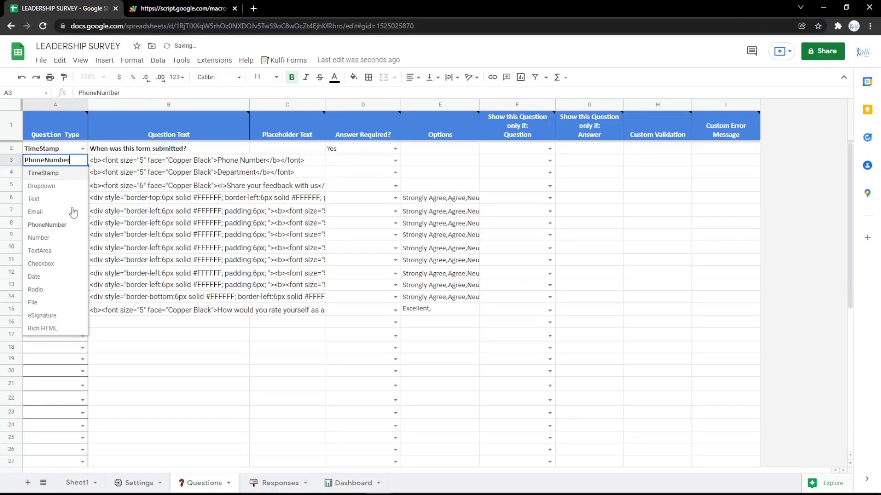
left_click(69, 252)
left_click(174, 164)
double_click(173, 165)
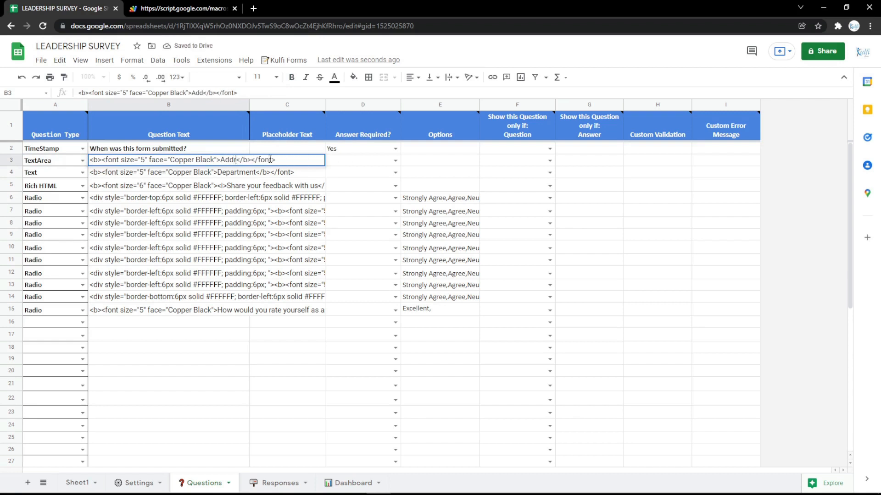
type("s")
key("Return")
left_click(173, 5)
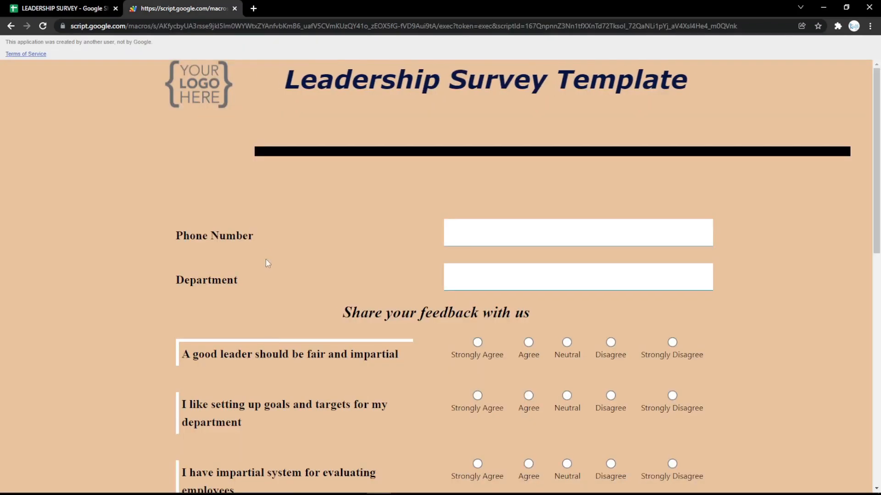
key("F5")
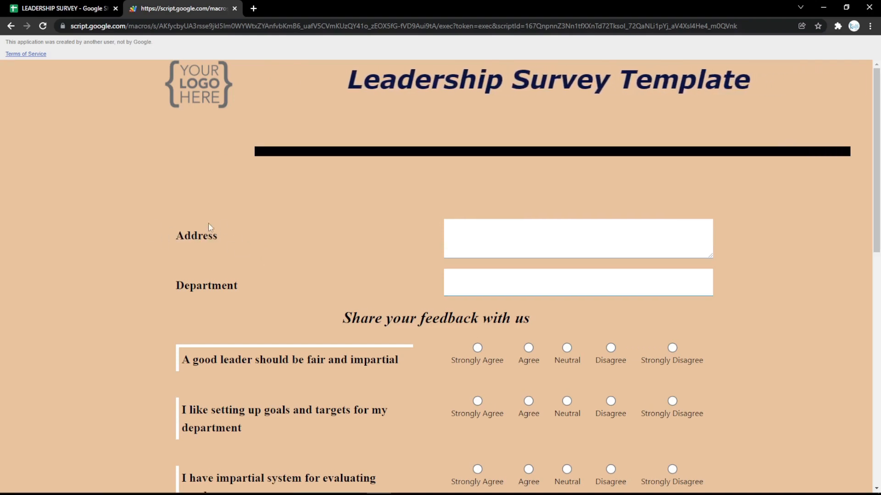
Return to the Questions sheet and change the row 3 question's type to Checkbox.
key("ctrl+1")
left_click(82, 160)
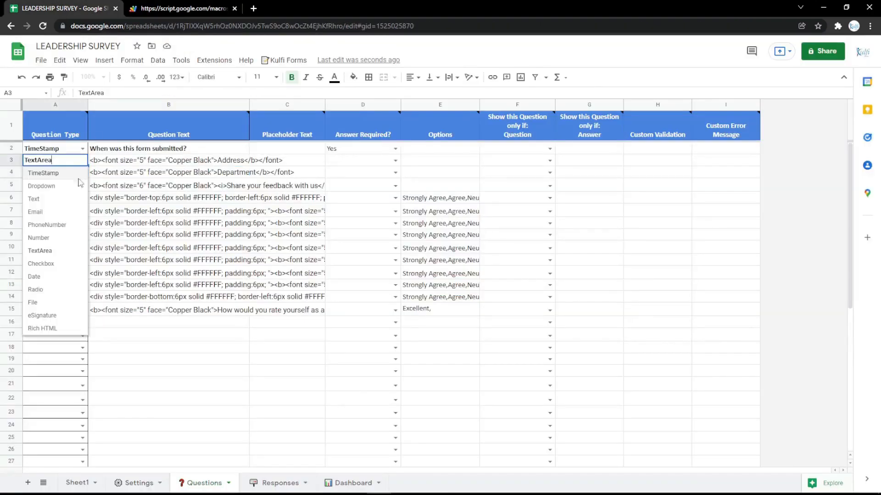
left_click(56, 265)
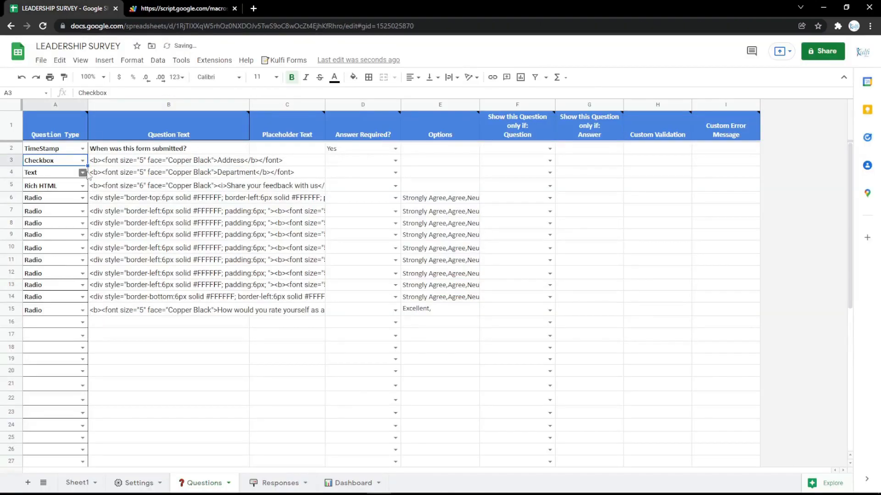
Change the row 3 question to type Date with the label Date, and open its calendar in the reloaded web form.
left_click(83, 160)
left_click(48, 277)
left_click(223, 160)
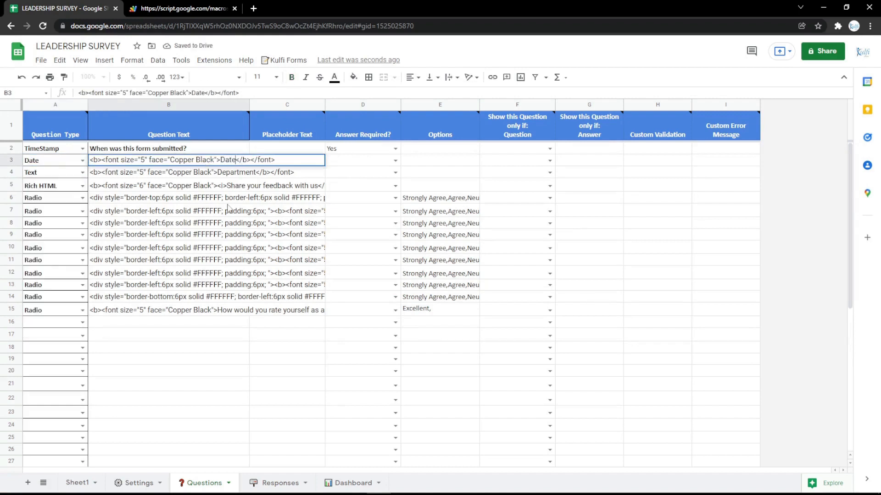
key("ctrl+Tab")
key("F5")
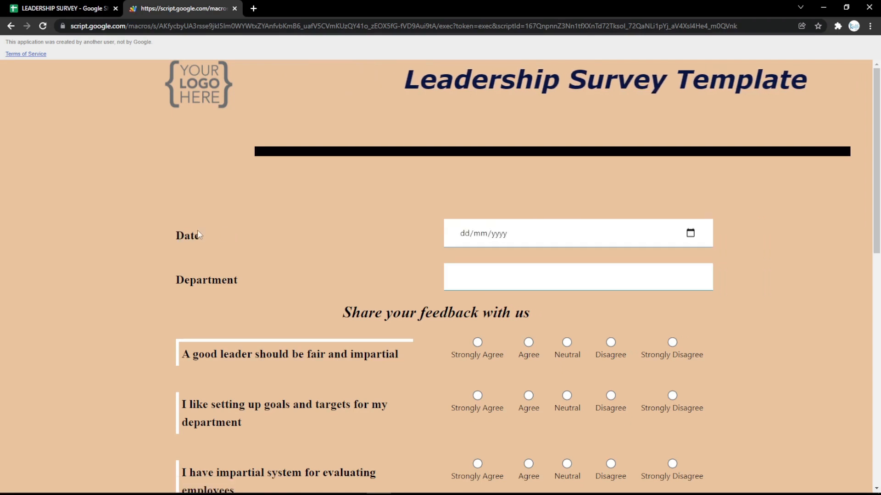
left_click(690, 233)
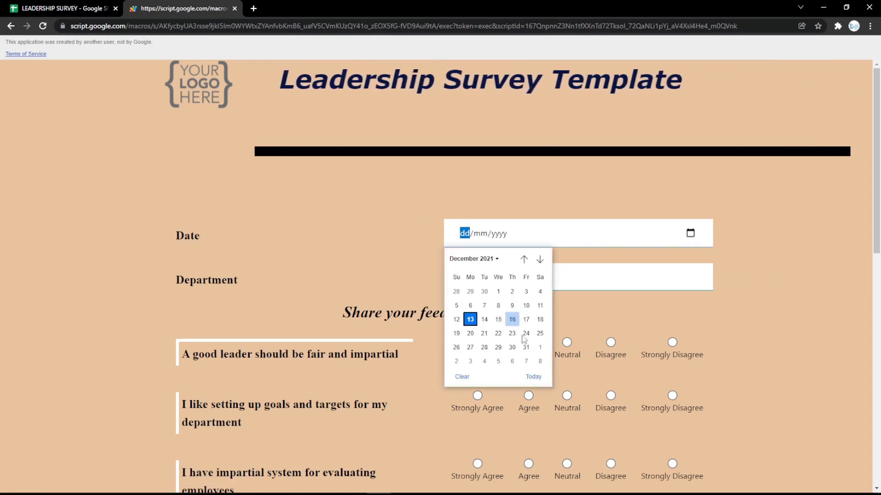
Change the row 3 question to type Radio with the label Gender inside the formatted question text.
left_click(44, 5)
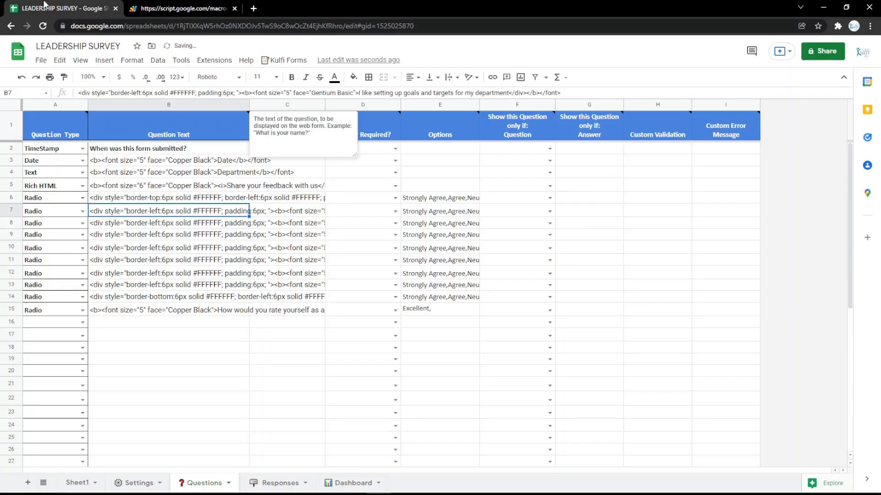
left_click(83, 161)
left_click(44, 292)
left_click(174, 165)
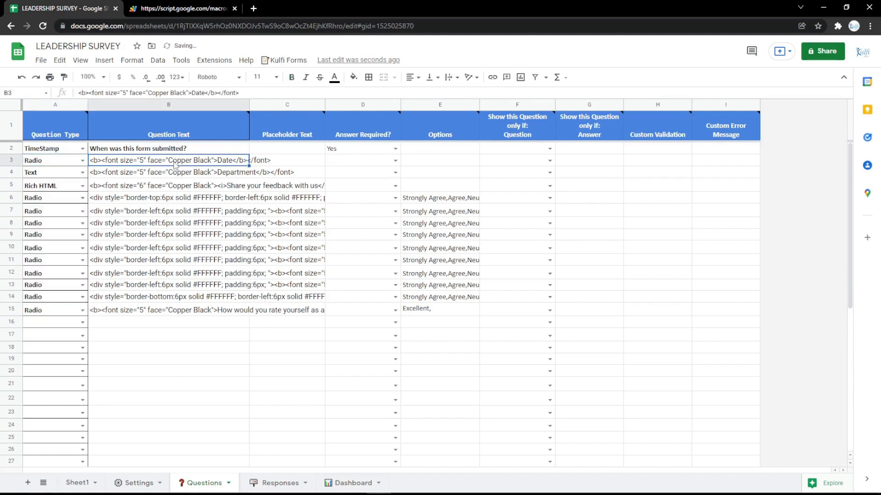
double_click(232, 159)
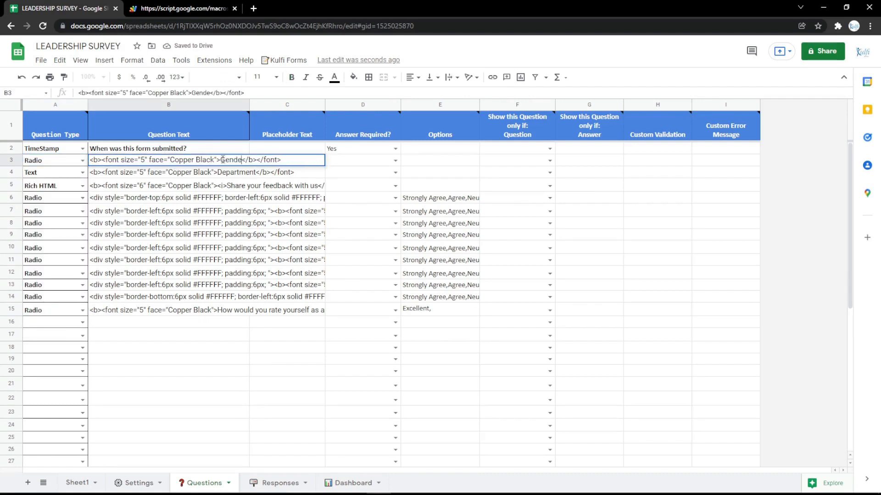
type("r")
key("Return")
Give the Gender question the options "Male, Female", and reload the web form.
left_click(410, 163)
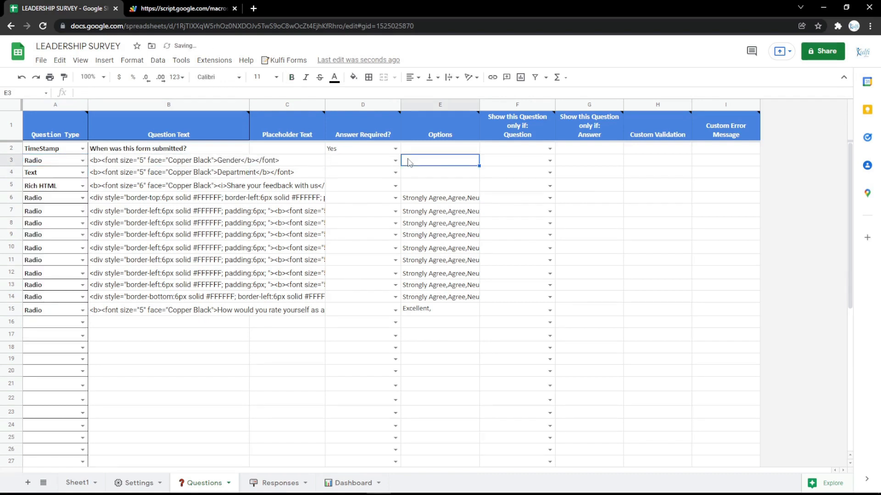
type("Male, Femal")
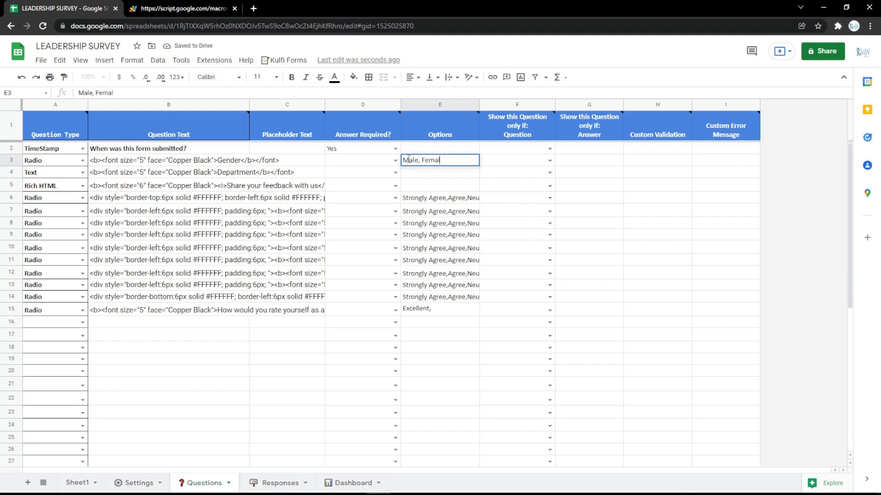
type("e")
key("Return")
left_click(183, 8)
key("F5")
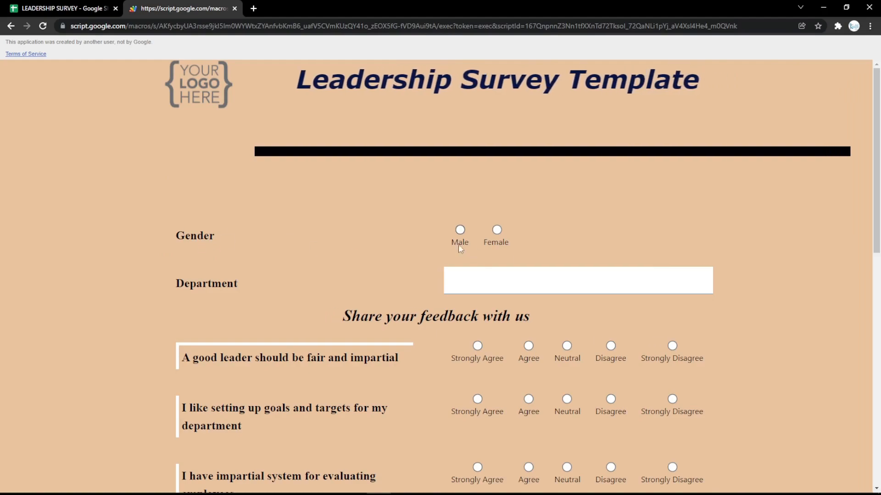
Change the row 3 question to type File with the label File inside the formatted question text.
left_click(53, 6)
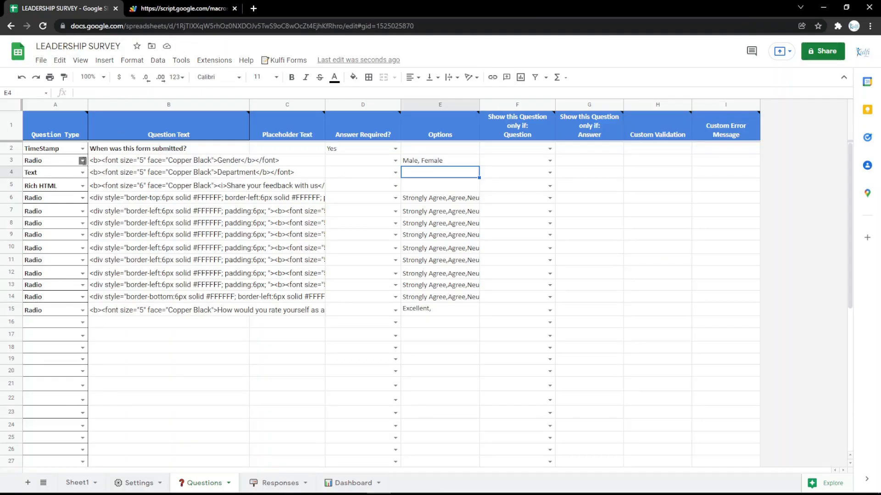
left_click(82, 160)
left_click(32, 302)
left_click(234, 160)
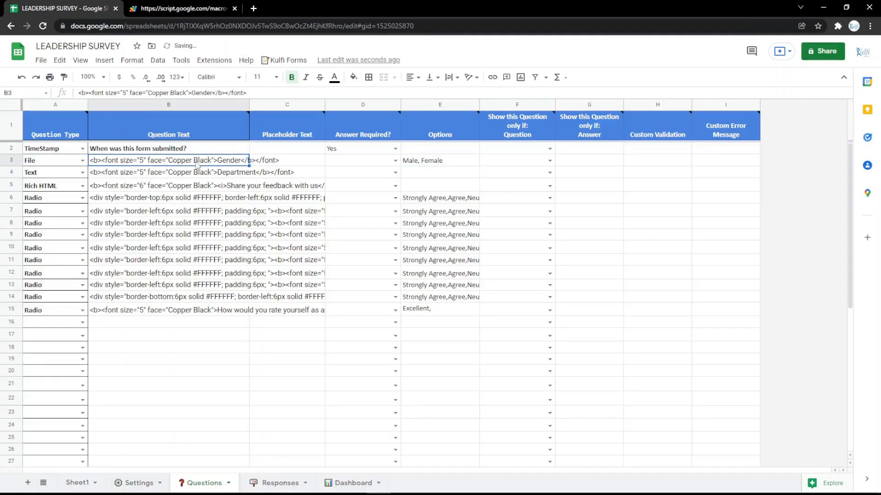
type("File")
key("Return")
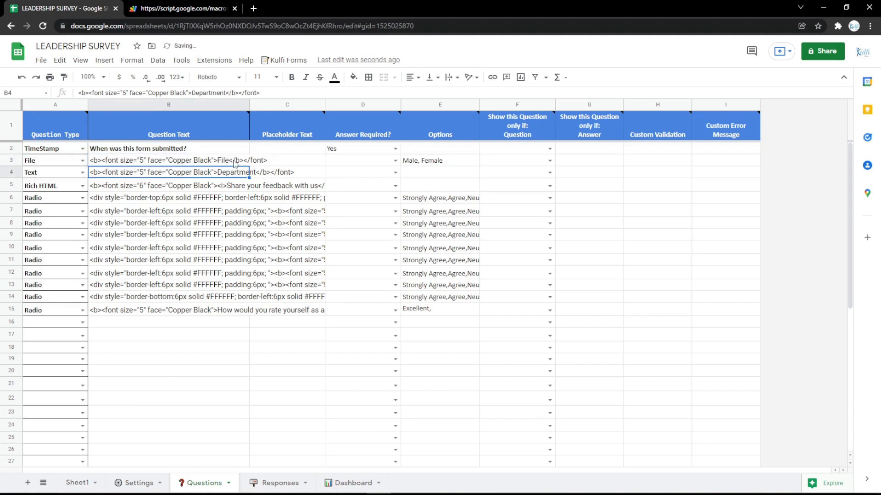
Clear the row 3 question's options, and upload a file through the File question in the reloaded web form.
left_click(423, 162)
left_click(202, 12)
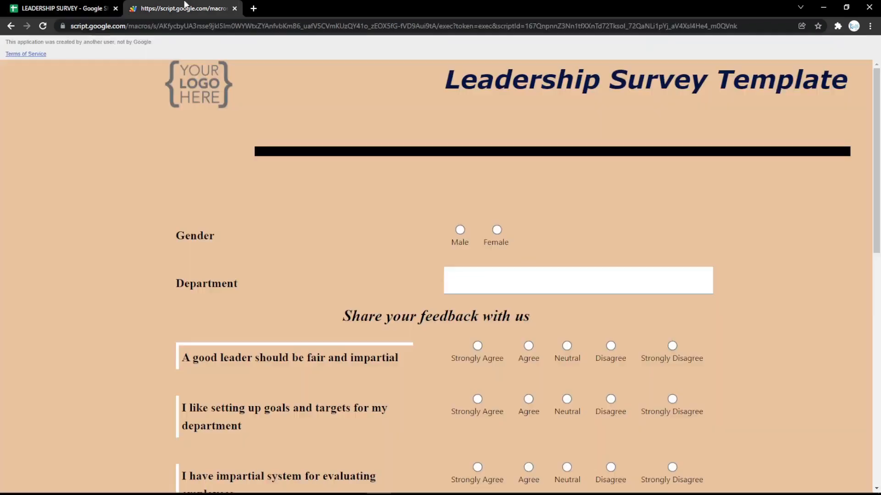
key("F5")
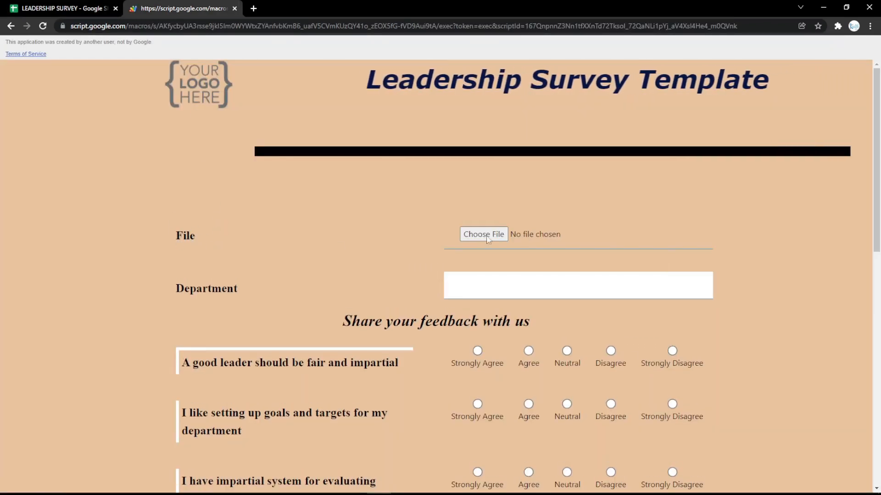
left_click(483, 234)
double_click(118, 103)
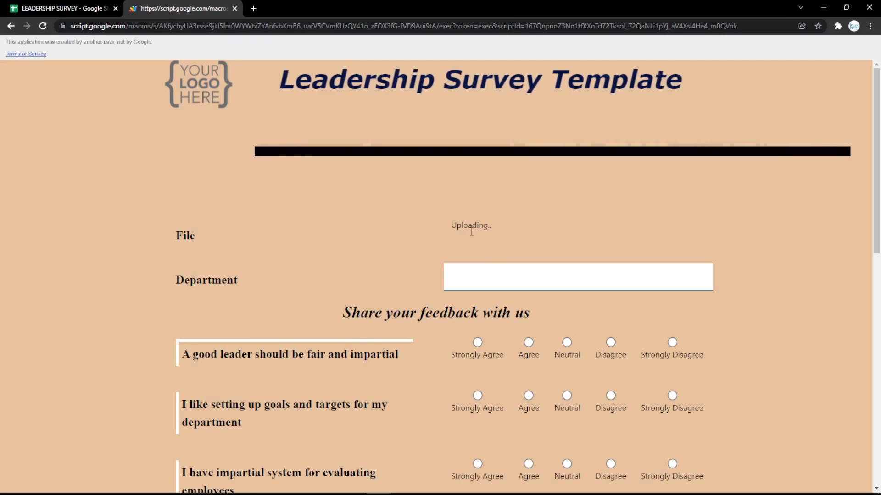
Change the row 3 question to type eSignature with the label Signature, and reload the web form.
left_click(69, 9)
left_click(82, 161)
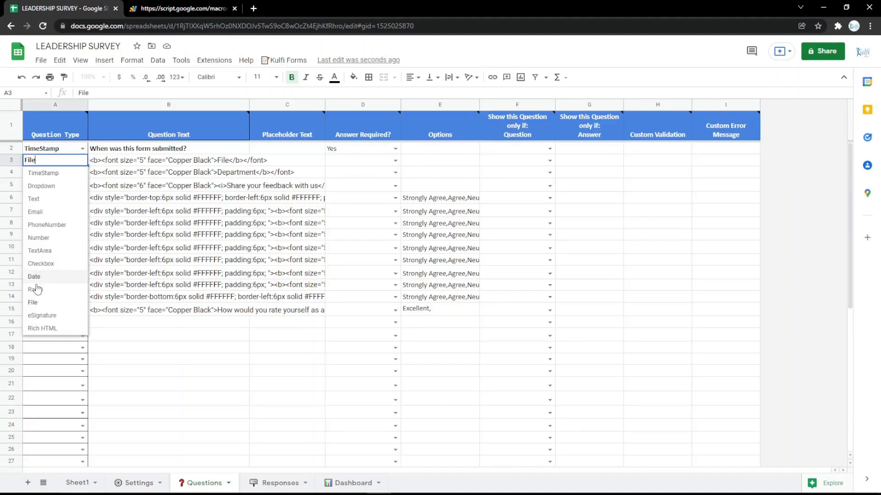
left_click(50, 316)
left_click(211, 159)
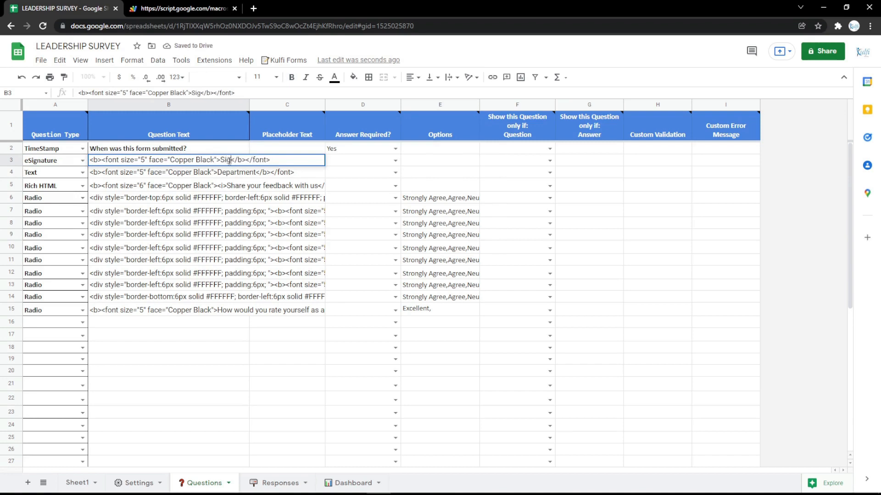
key("Return")
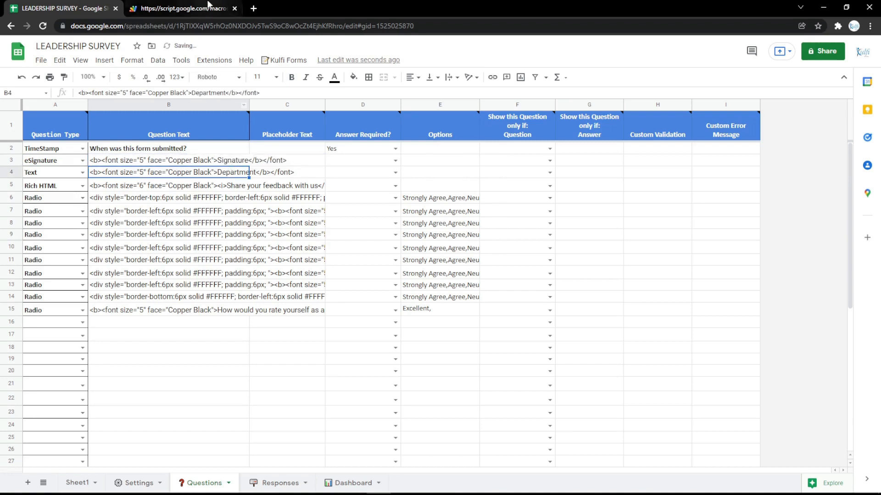
left_click(207, 8)
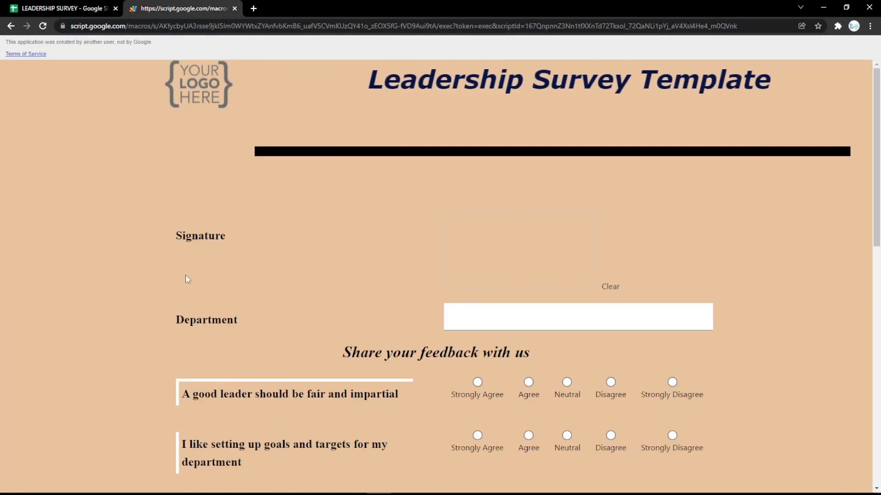
Draw a test signature in the web form's Signature field and clear it.
mouse_move(499, 231)
left_mouse_down()
mouse_move(562, 260)
mouse_move(544, 263)
mouse_move(550, 250)
left_mouse_up()
left_click(611, 287)
left_click(608, 287)
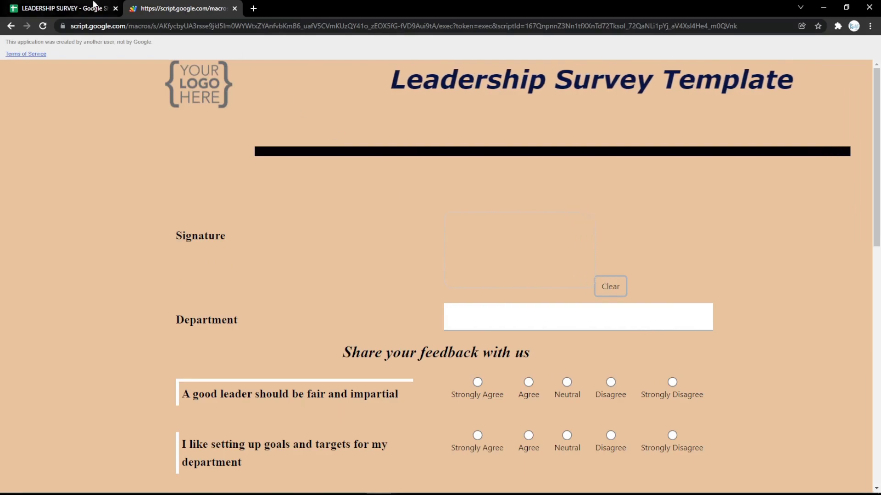
Change the row 3 question's type to Rich HTML in the Questions sheet and select its question text cell.
left_click(93, 5)
left_click(82, 160)
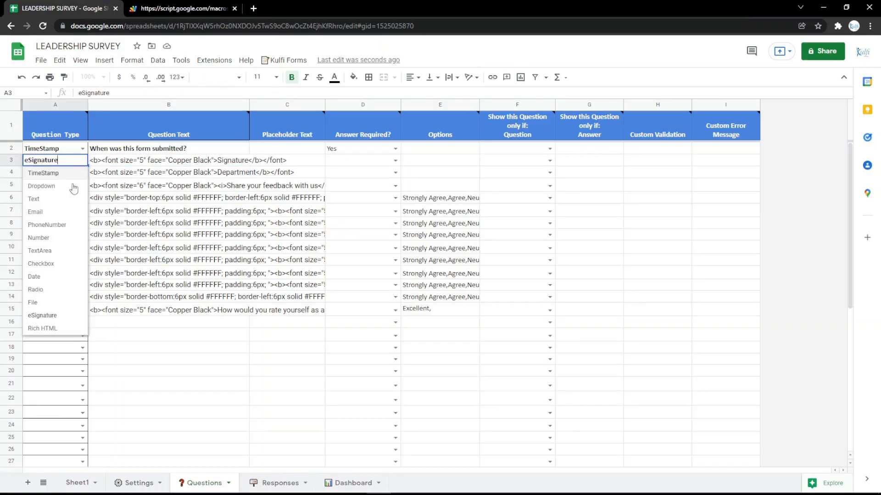
left_click(65, 321)
double_click(227, 160)
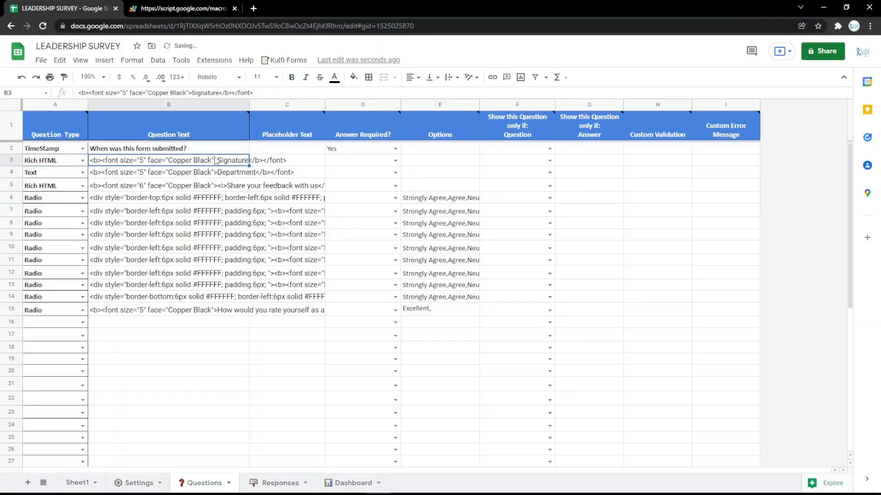
left_click(228, 184)
left_click(176, 172)
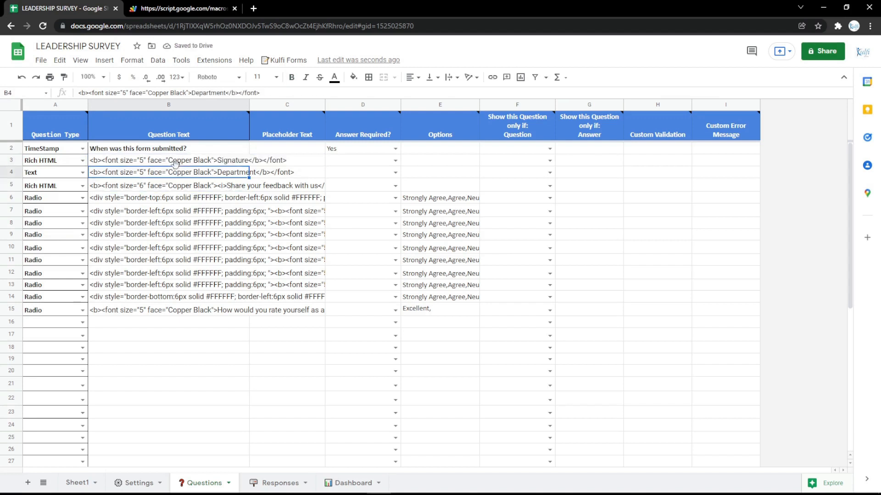
left_click(177, 165)
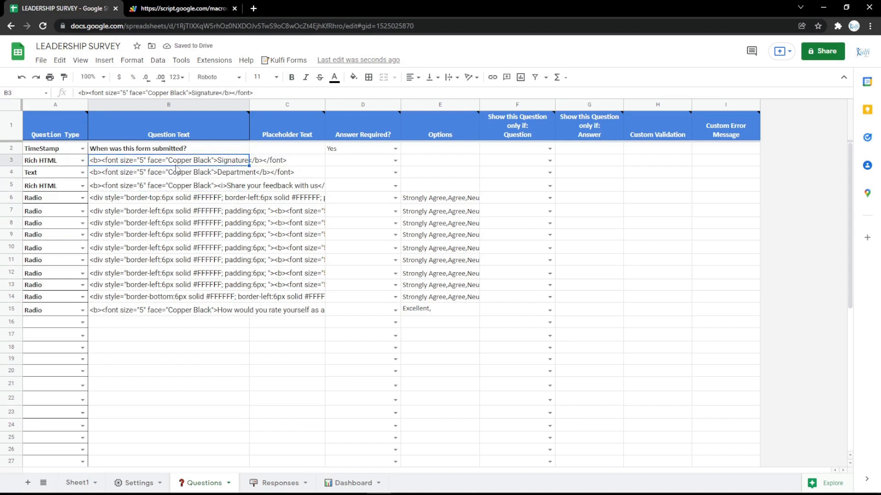
Open Google Maps in a new tab, find Google Indonesia, and copy the HTML for embedding its medium-size map.
left_click(254, 6)
left_click(76, 43)
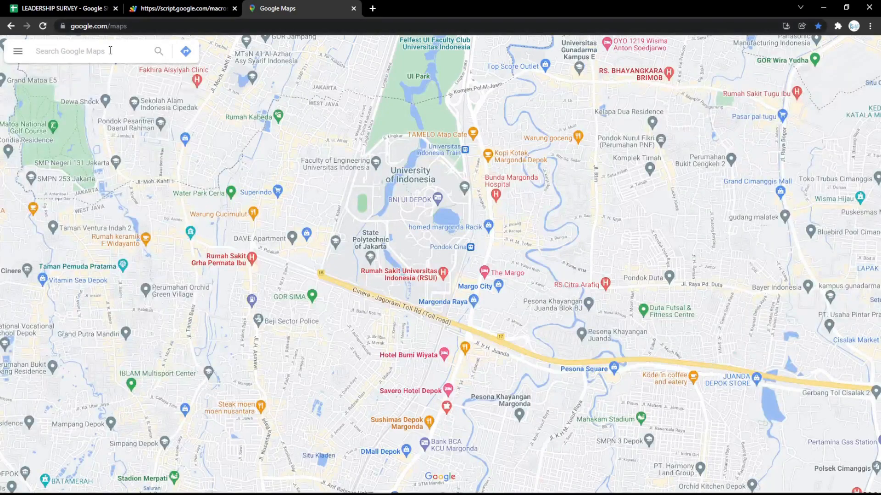
left_click(111, 50)
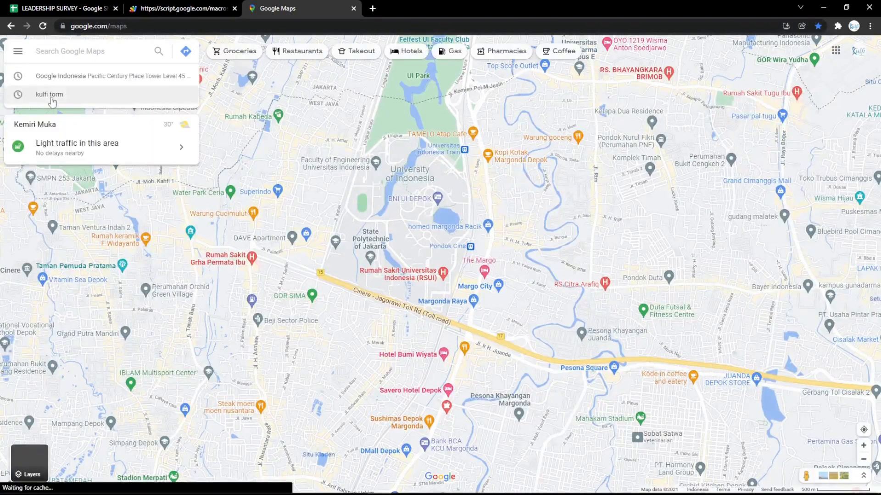
left_click(62, 80)
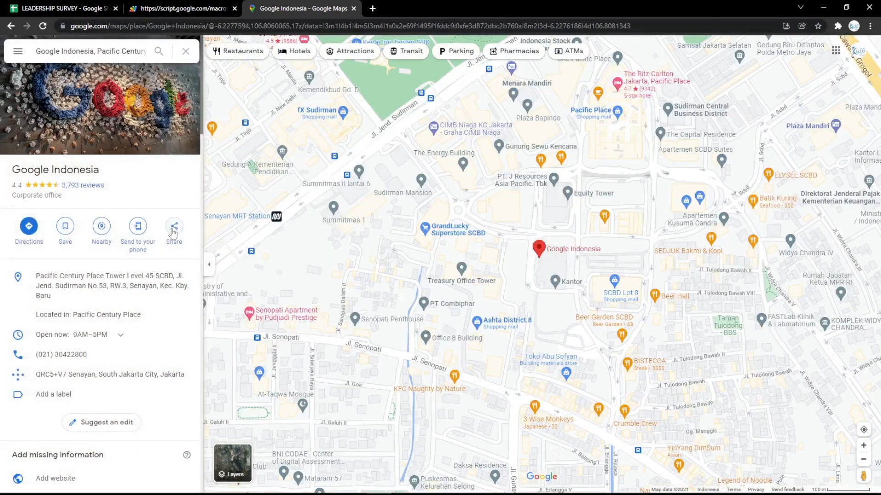
left_click(174, 227)
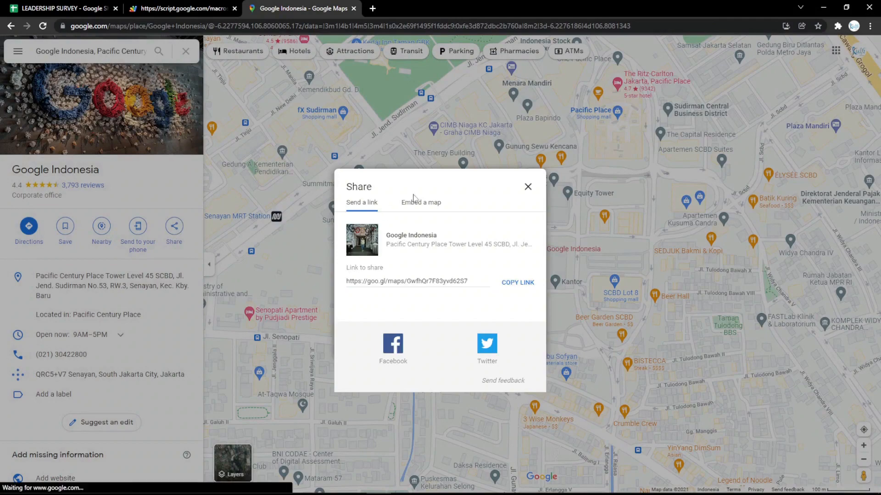
left_click(416, 199)
left_click(570, 161)
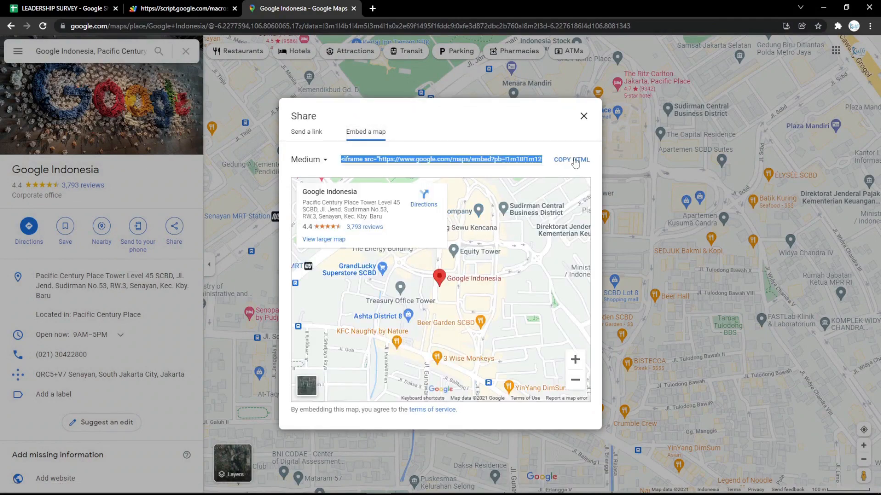
left_click(572, 161)
Replace the row 3 question text with the copied map embed code, and reload the web form.
left_click(73, 6)
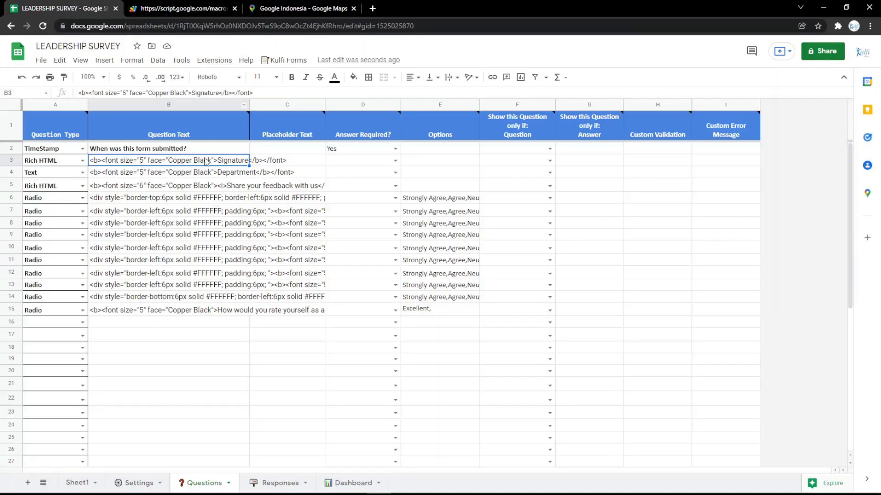
key("ctrl+v")
left_click(152, 8)
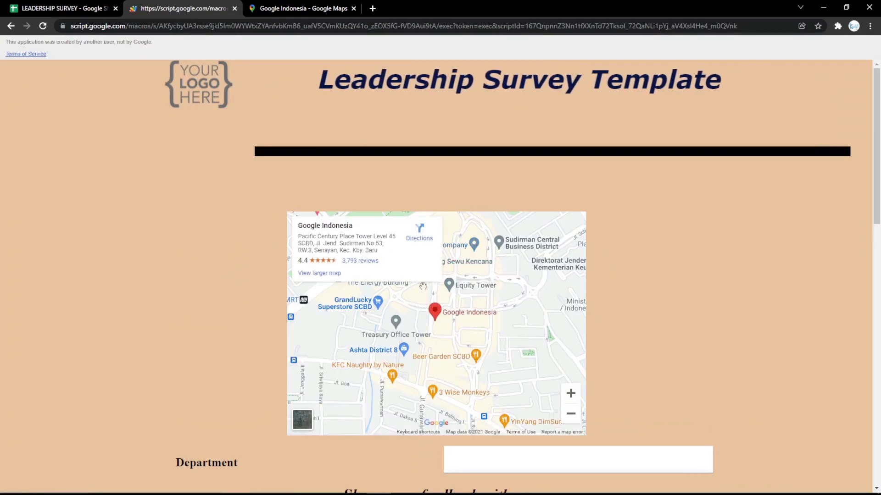
Delete row 3 with the embedded map question from the Questions sheet, and reload the web form.
left_click(86, 9)
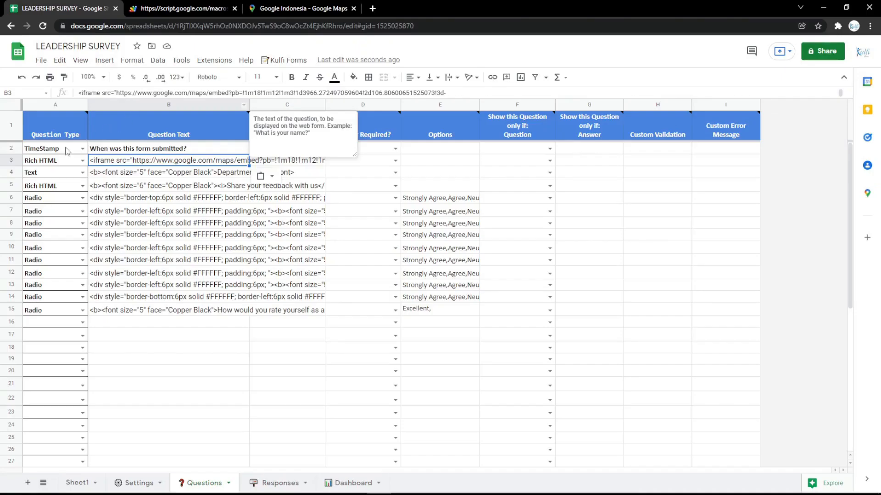
left_click(12, 160)
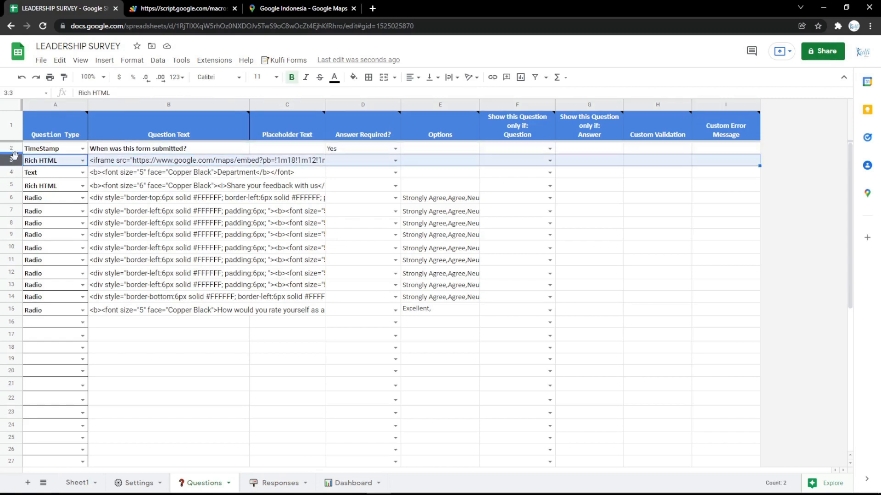
right_click(12, 160)
left_click(51, 272)
left_click(183, 8)
key("F5")
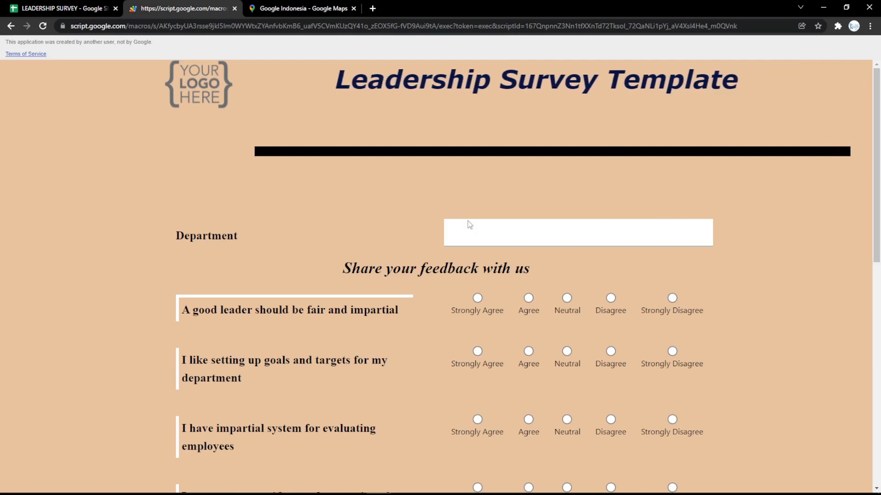
Change the Body Background Color cell's fill to light pink in the Settings sheet, reload the web form and look through it.
left_click(22, 5)
left_click(136, 483)
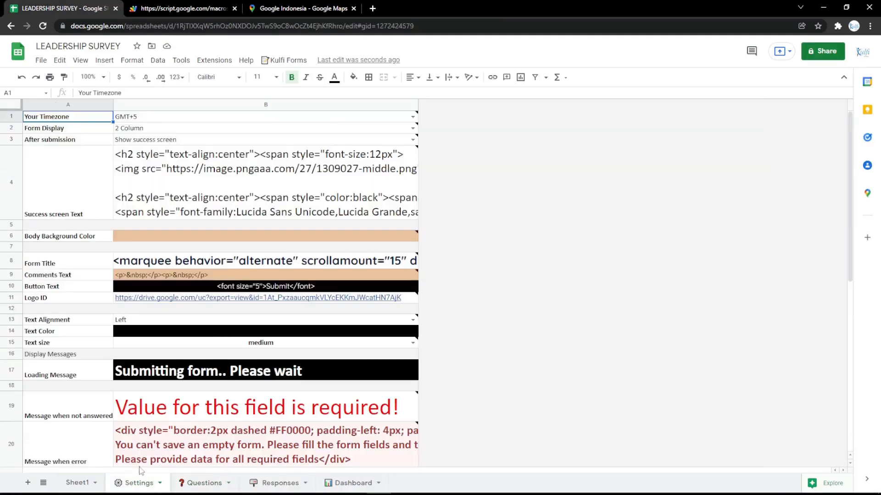
left_click(258, 236)
left_click(354, 77)
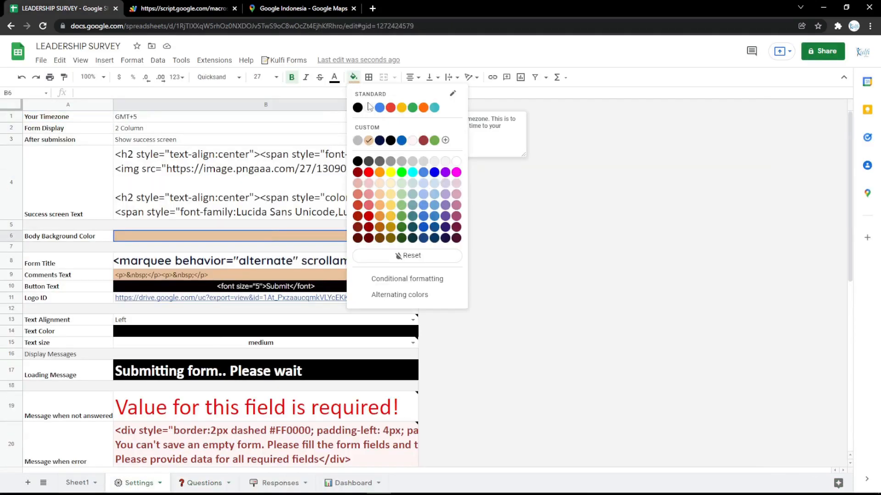
left_click(448, 183)
left_click(198, 7)
key("F5")
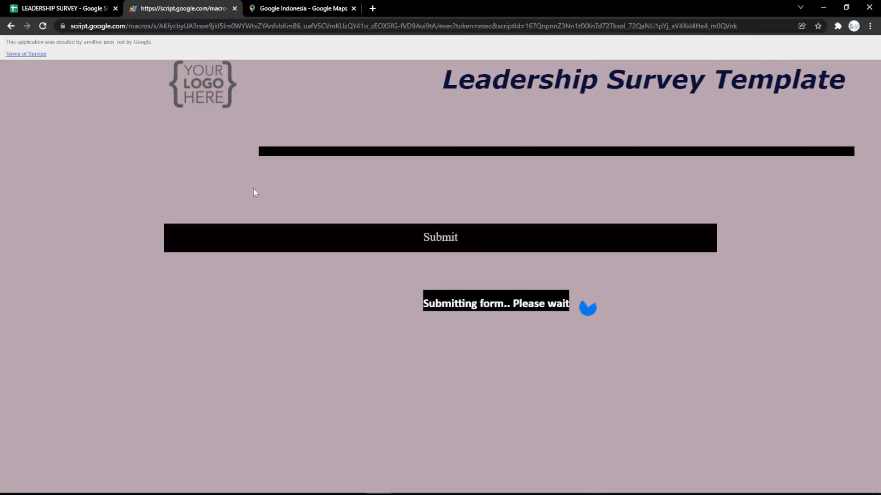
scroll(257, 201, "down", 10)
scroll(265, 212, "up", 10)
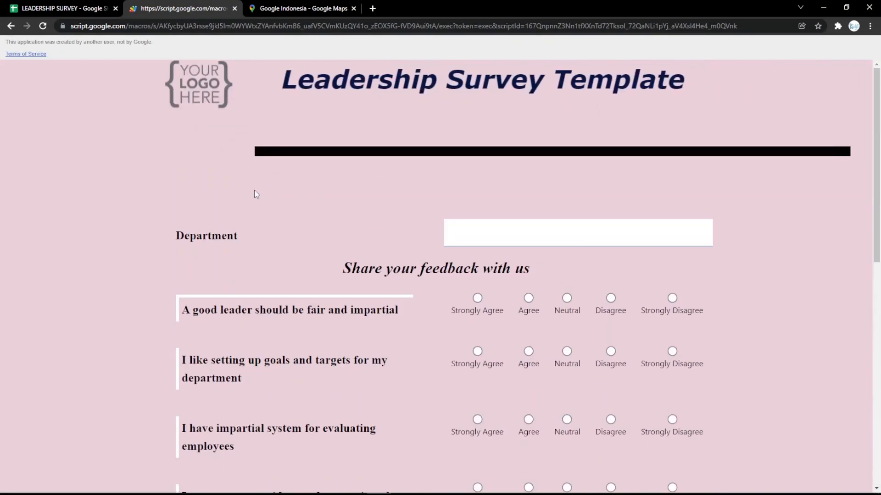
Fill the Button Text cell in the Settings sheet with magenta, reload the web form and check its Submit button.
left_click(119, 5)
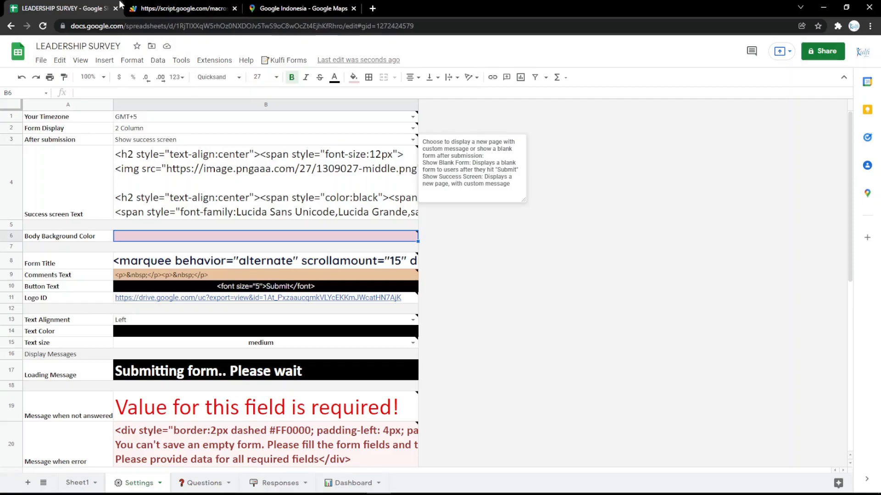
left_click(221, 290)
left_click(353, 77)
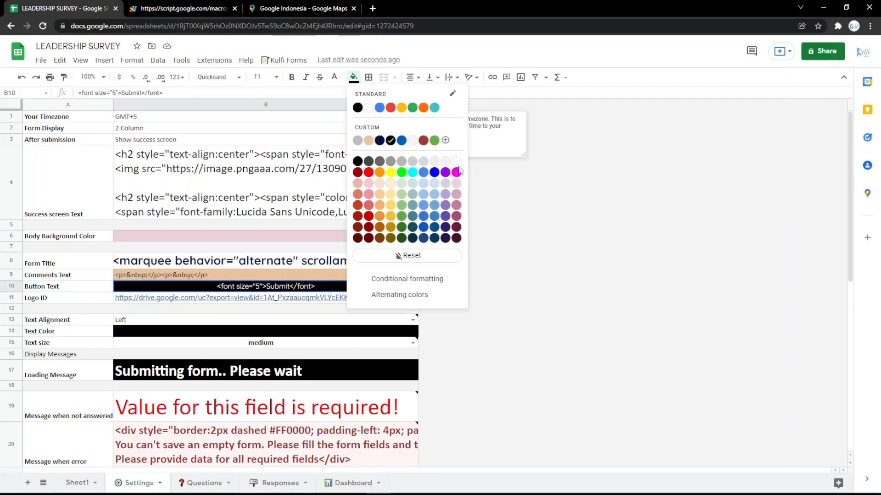
left_click(455, 172)
left_click(183, 8)
key("F5")
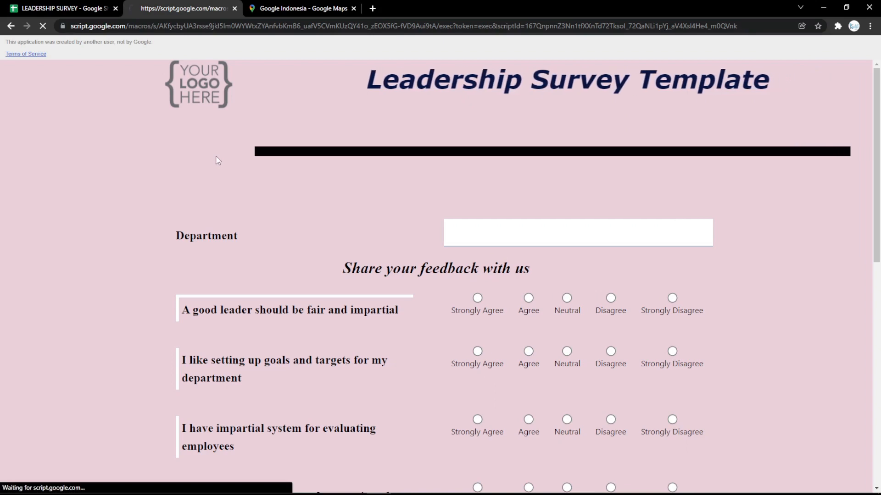
scroll(225, 173, "down", 6)
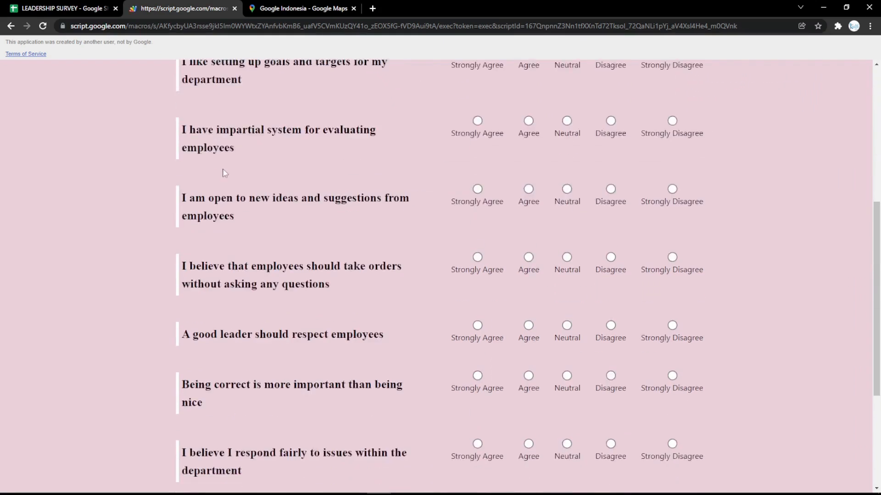
scroll(225, 173, "down", 4)
Replace the Logo ID link in the Settings sheet with the address of the bookmarked "YOUR LOGO HERE contact us" image, and reload the web form.
left_click(92, 8)
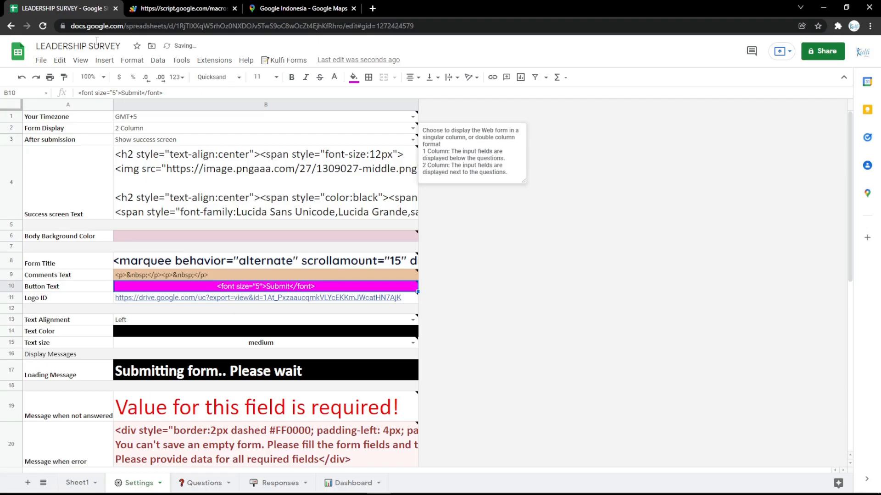
left_click(211, 297)
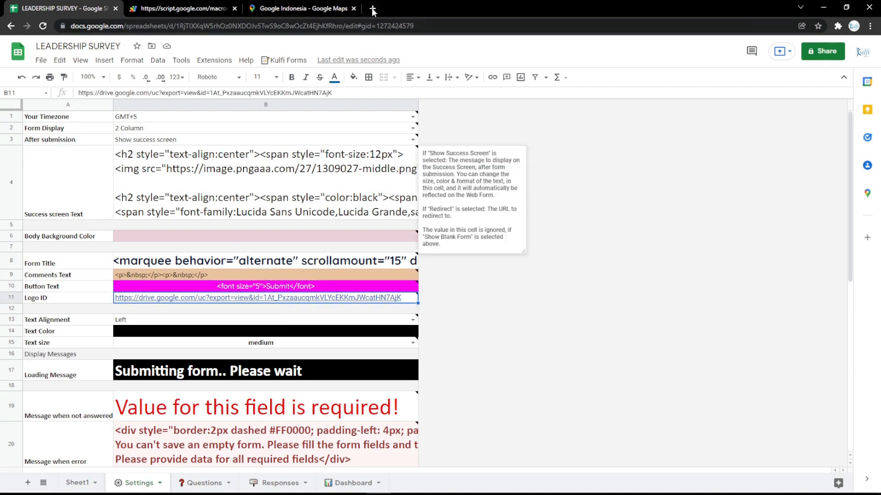
left_click(373, 8)
left_click(88, 44)
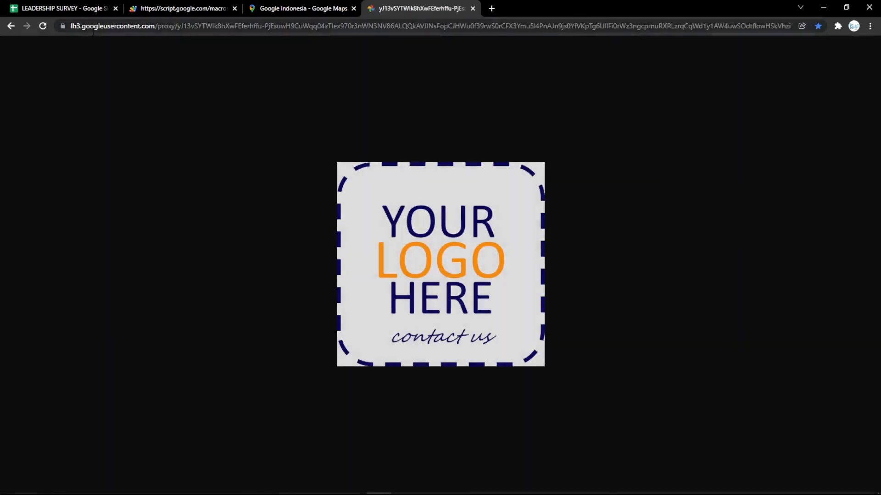
left_click(138, 26)
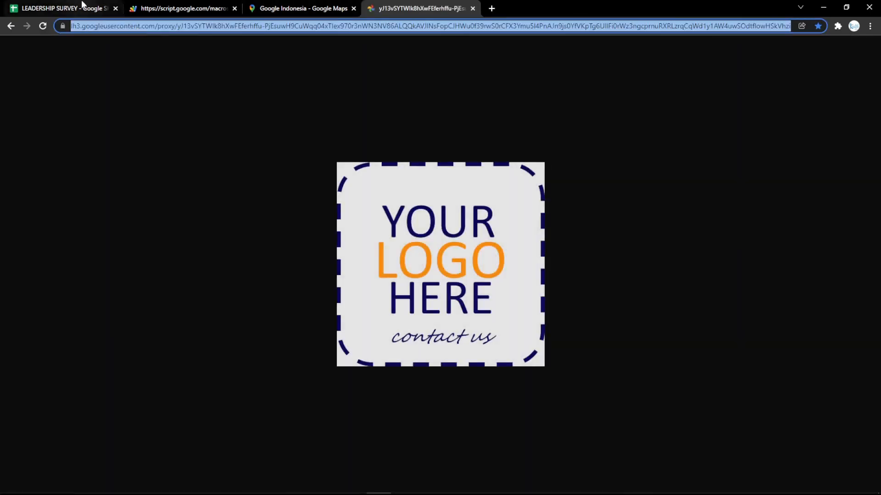
left_click(82, 7)
key("ctrl+v")
left_click(184, 8)
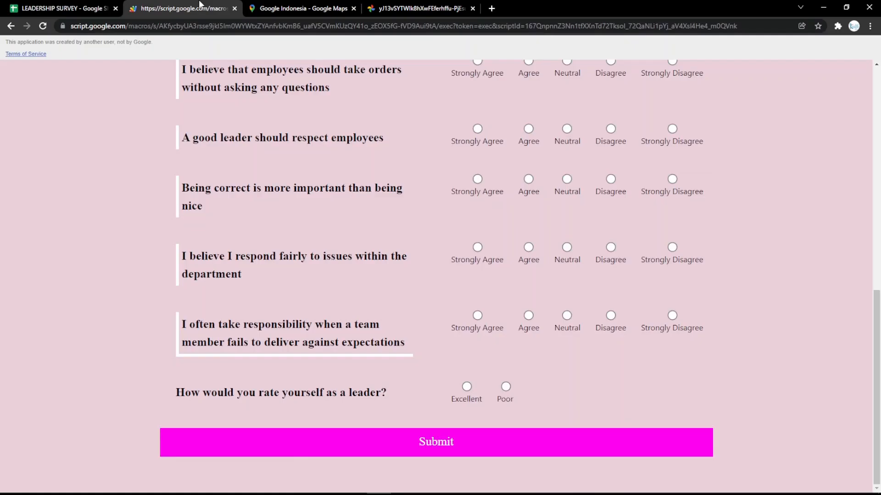
key("F5")
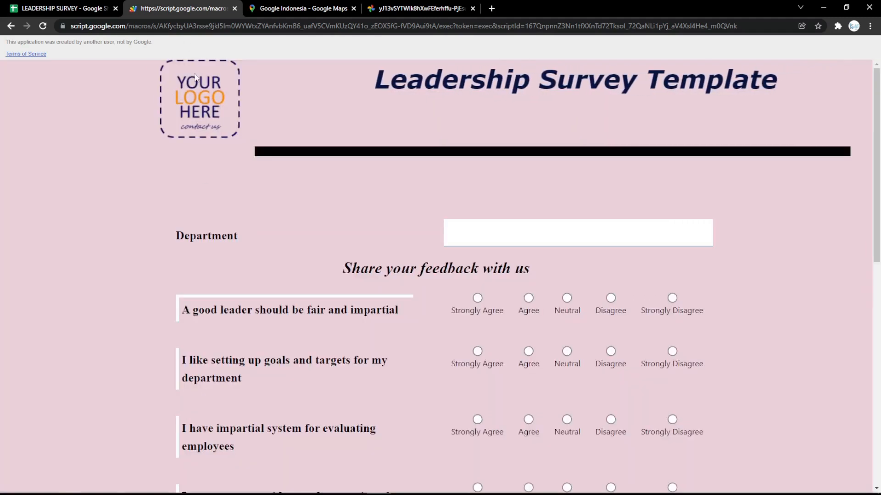
Fill the Text Color cell in the Settings sheet with magenta, reload the web form and look through its questions.
key("ctrl+1")
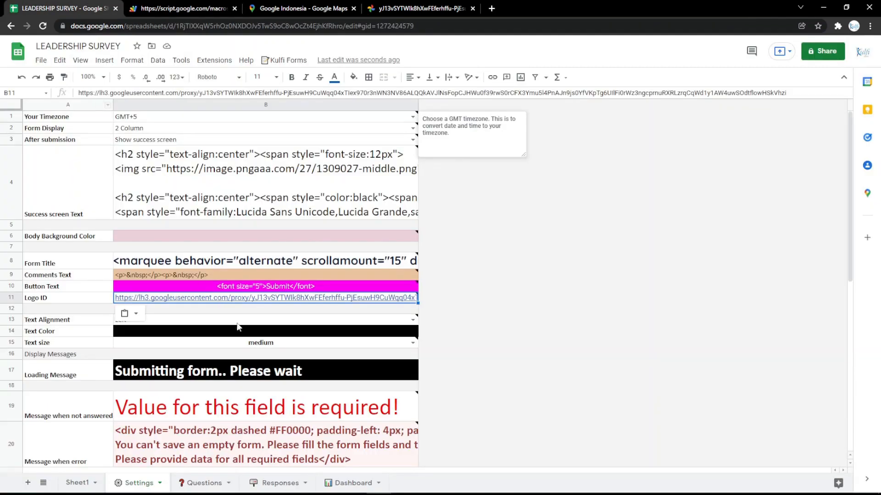
left_click(238, 329)
left_click(354, 77)
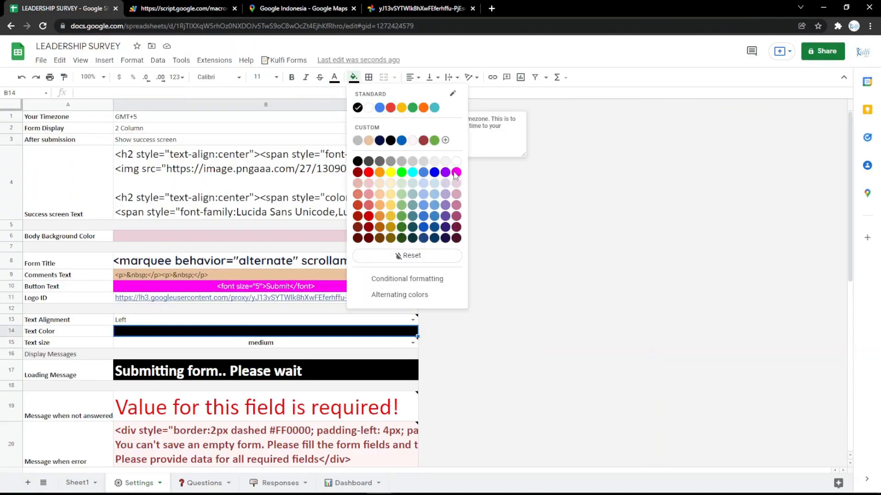
left_click(456, 173)
key("ctrl+2")
key("F5")
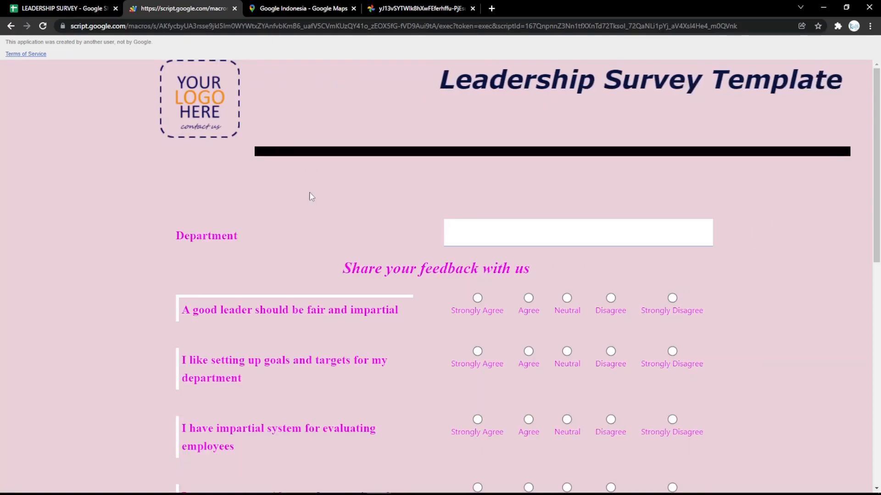
scroll(313, 226, "down", 15)
scroll(313, 226, "up", 18)
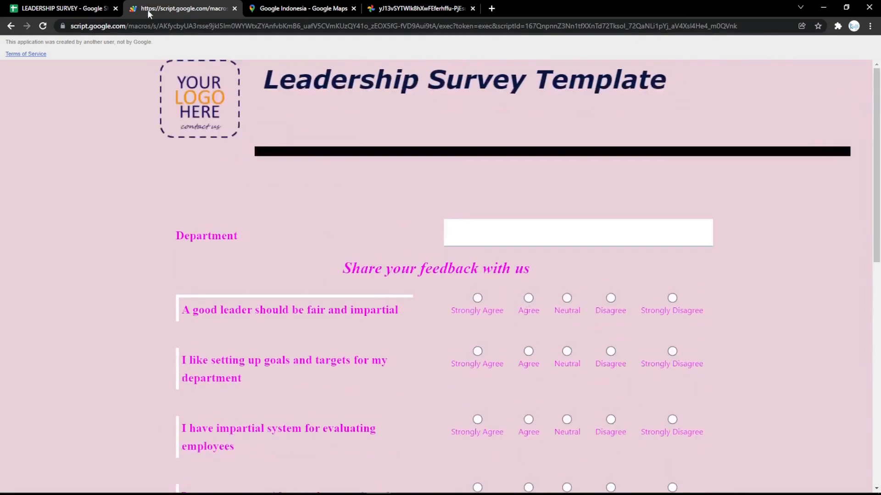
Change the Loading Message in the Settings sheet to "Submitting form.. Please wait a minutes", and reload the web form.
key("ctrl+1")
left_click(252, 368)
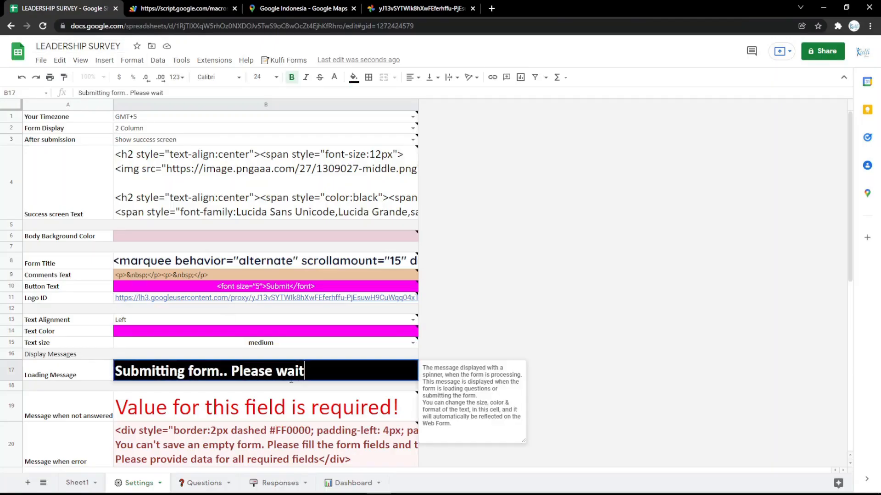
type("minutes")
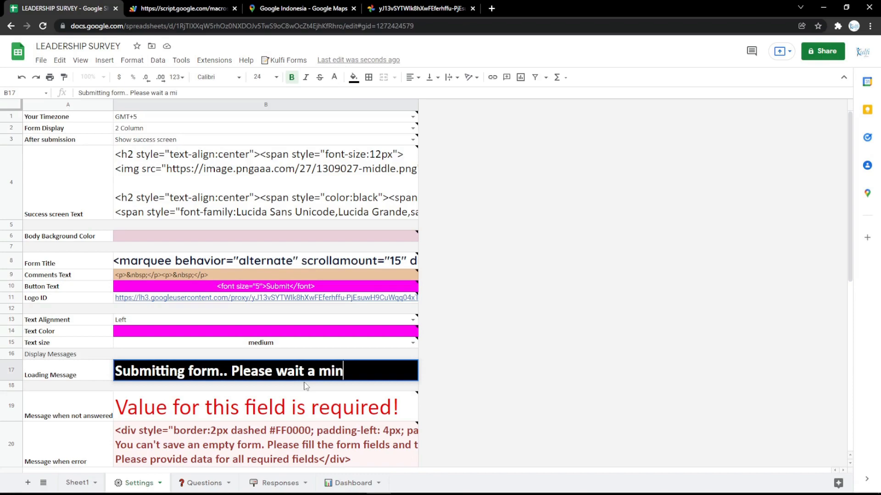
key("Return")
key("ctrl+2")
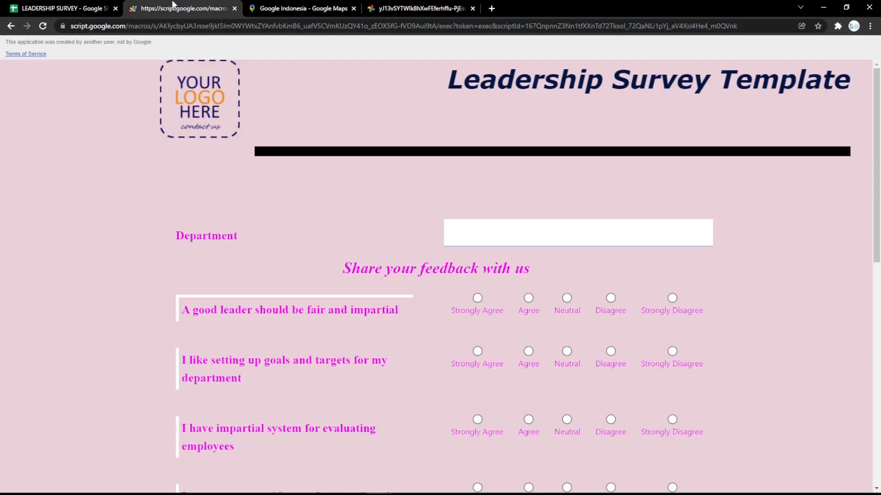
key("F5")
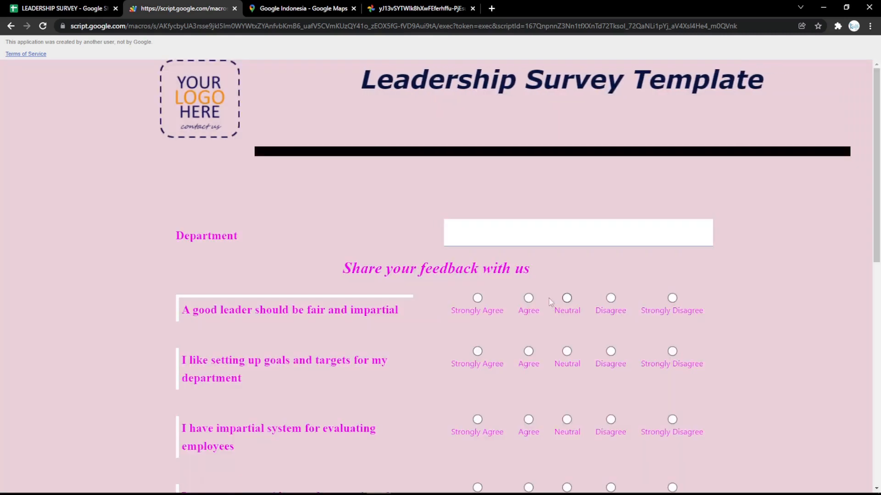
Open the bookmarked online HTML editor in a new tab and enter the title text "LEADERSHIP SURVEY".
key("ctrl+1")
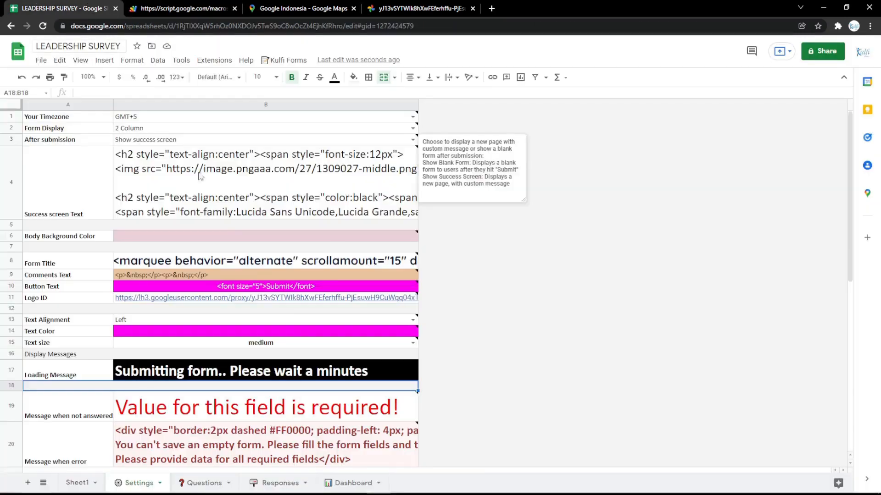
double_click(284, 264)
left_click(301, 321)
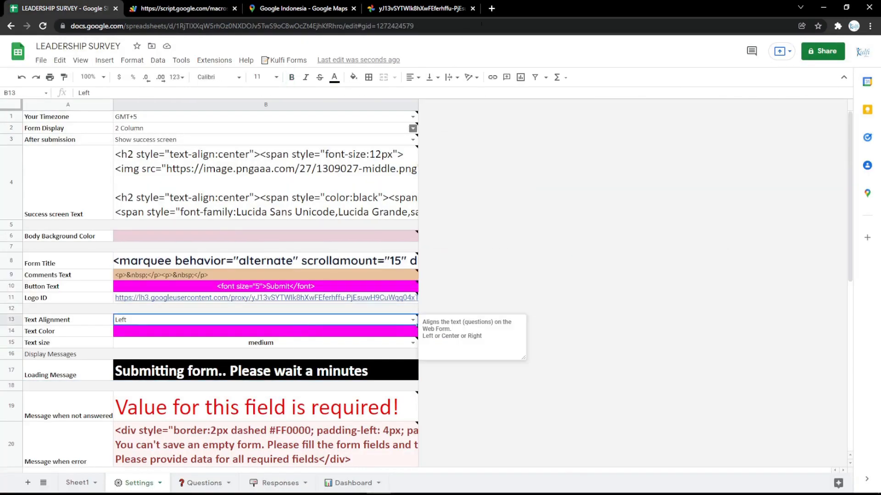
left_click(490, 9)
left_click(109, 43)
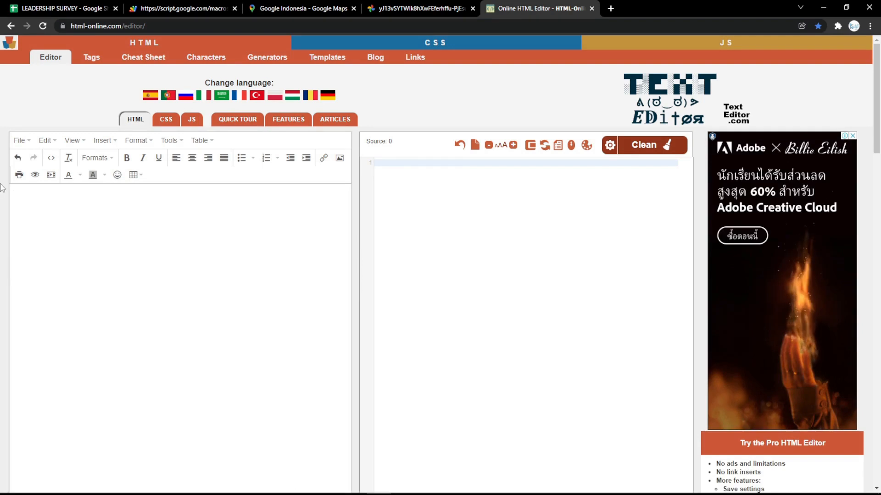
type("LEADERSHIP ")
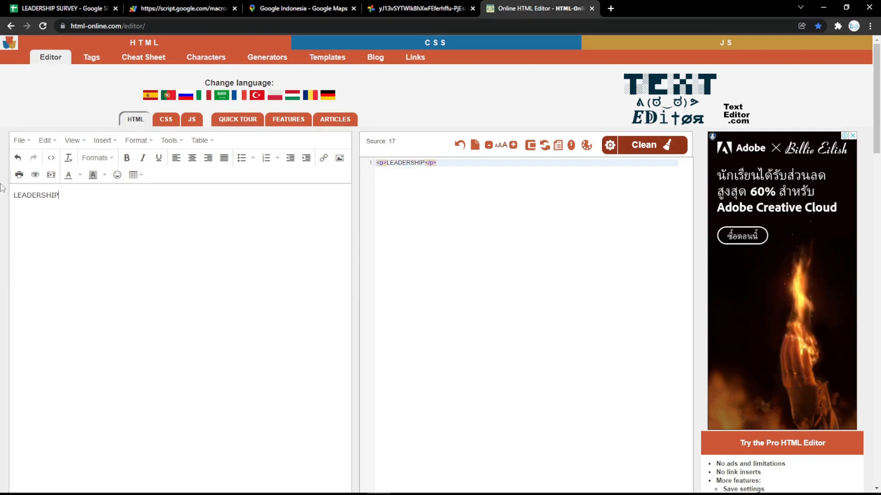
type("SURVEY")
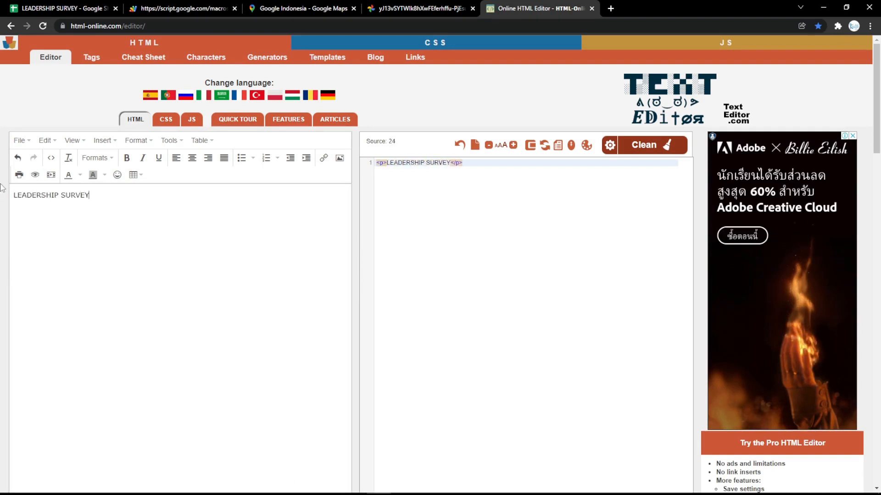
Center the "LEADERSHIP SURVEY" text in the HTML editor and make it bold, italic and underlined.
key("ctrl+a")
left_click(192, 158)
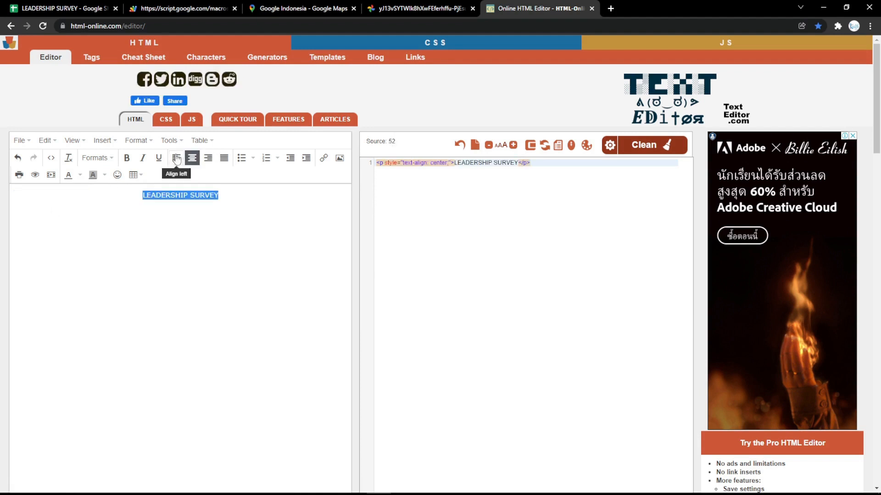
left_click(127, 158)
left_click(144, 158)
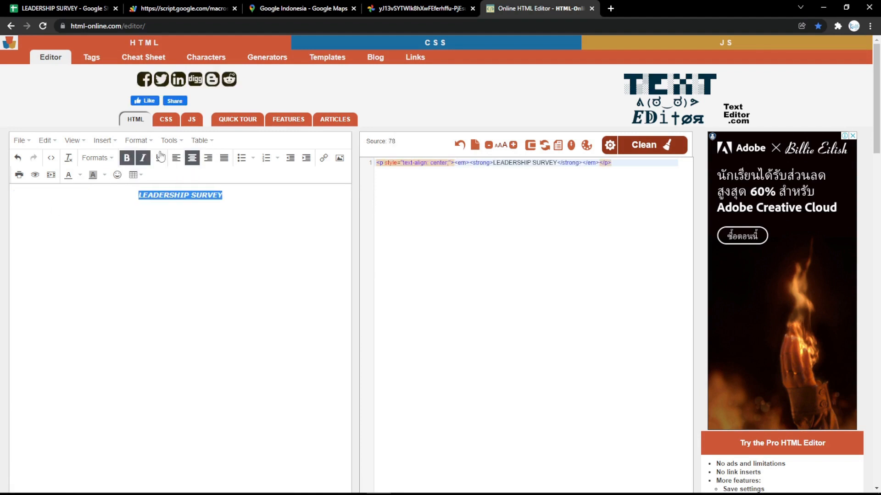
left_click(158, 158)
Format the "LEADERSHIP SURVEY" text as Heading 1 and set its text color to magenta (#ff00ff).
left_click(100, 157)
left_click(99, 179)
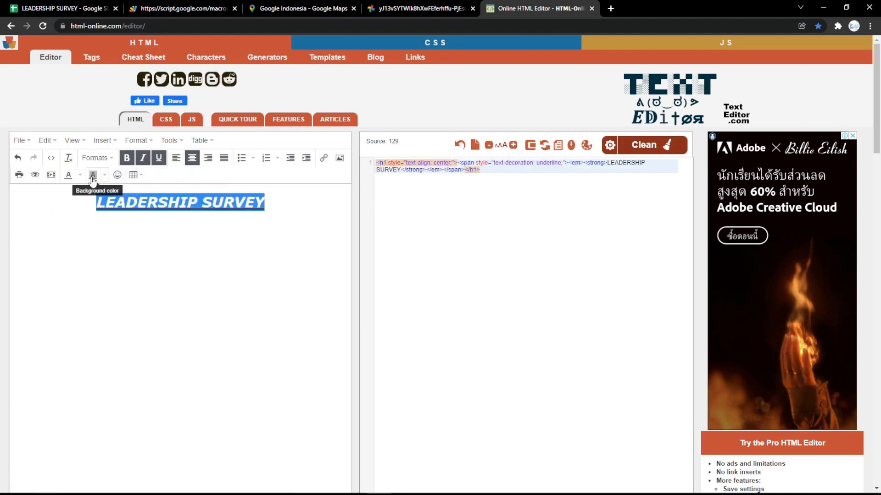
left_click(81, 175)
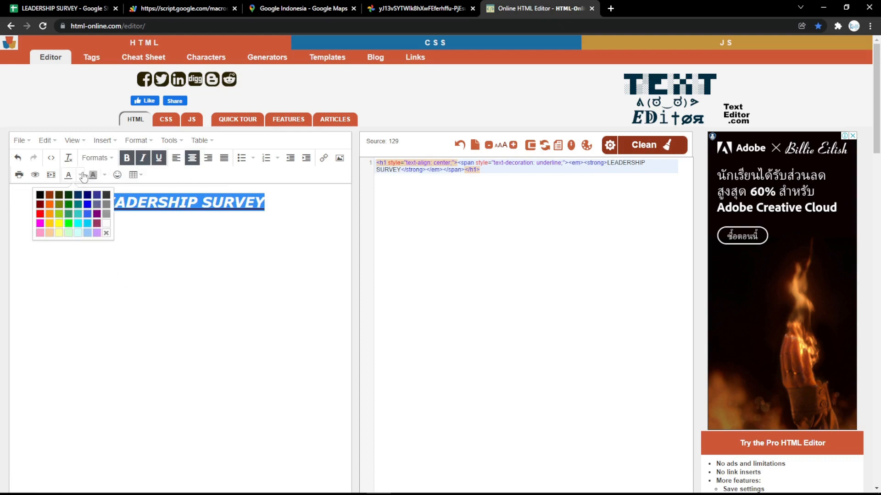
left_click(39, 223)
left_click(230, 215)
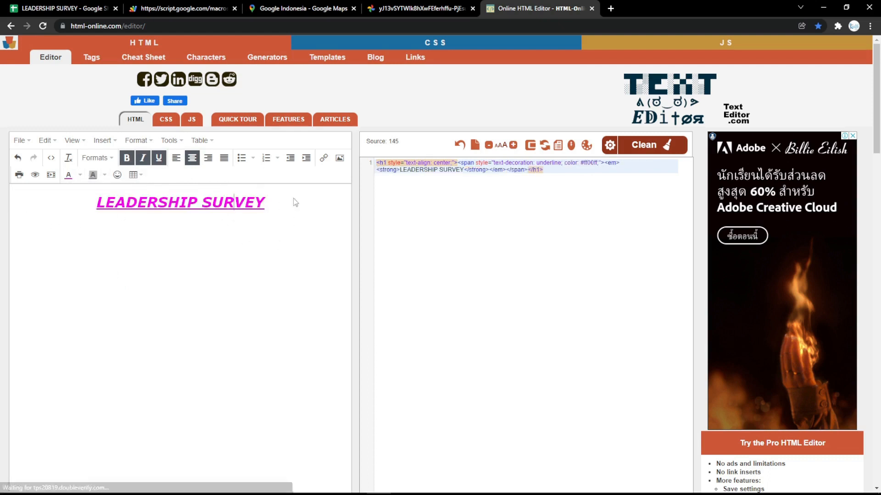
Copy the title's HTML source from the editor, replace the Form Title in the Settings sheet with it, and reload the web form.
key("ctrl+a")
key("ctrl+c")
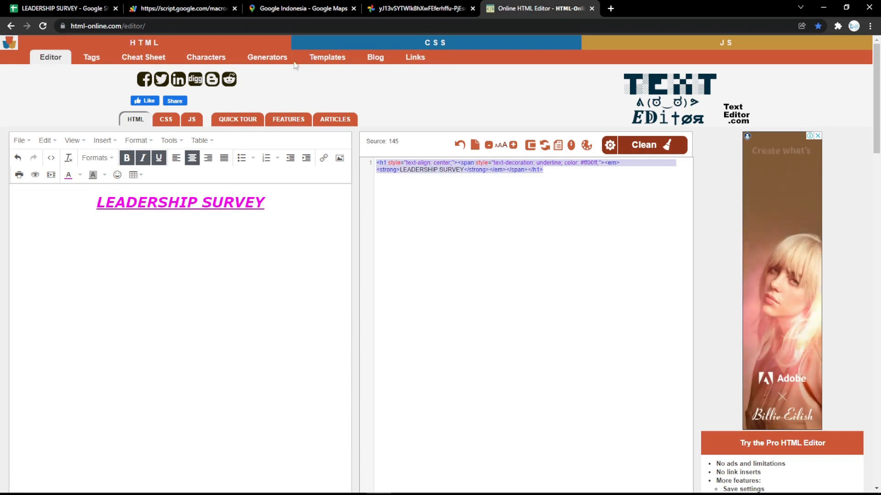
left_click(60, 8)
double_click(215, 264)
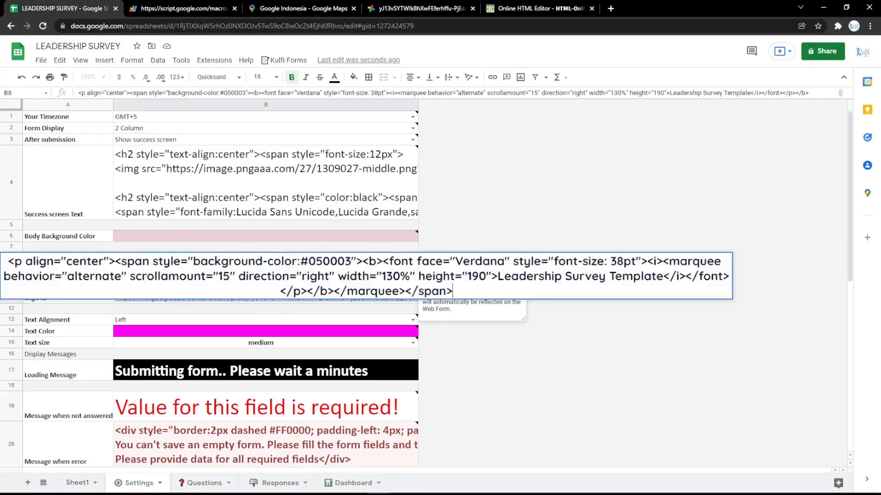
key("ctrl+a")
key("ctrl+v")
left_click(215, 236)
left_click(179, 4)
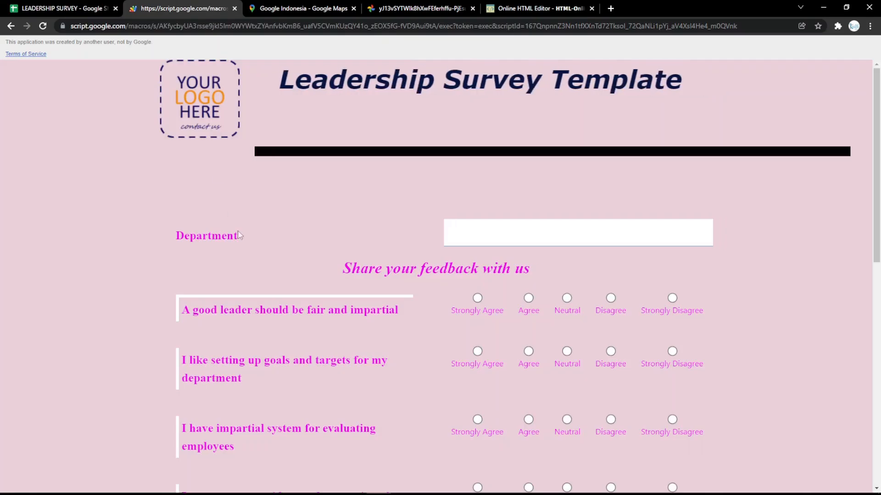
key("F5")
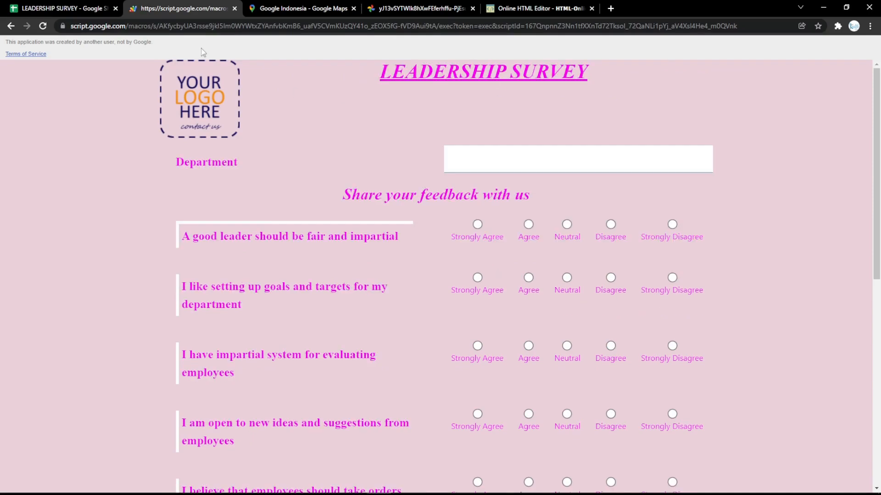
From the Responses sheet, open the bookmarked Google Keep note in a new tab and copy its RESPONSES formula.
left_click(62, 6)
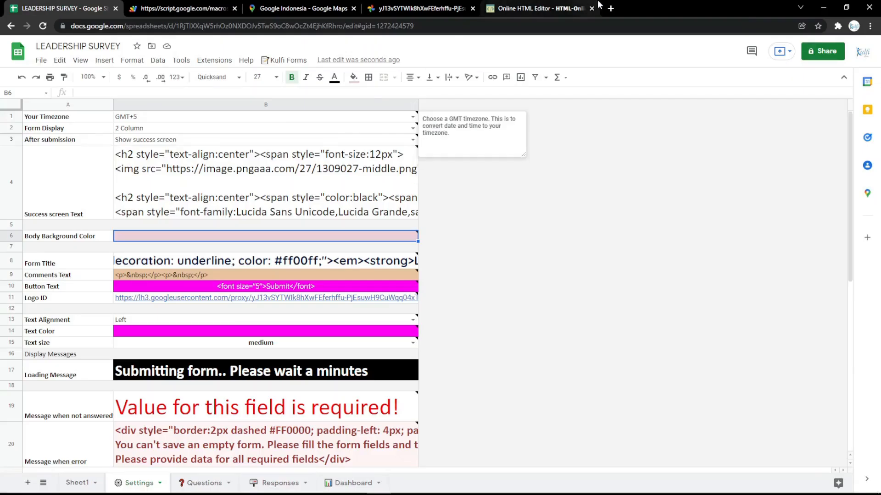
left_click(278, 482)
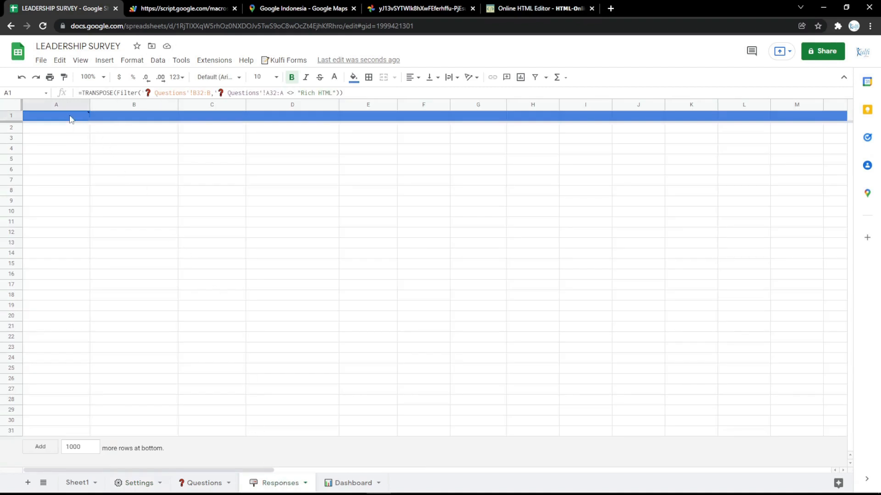
mouse_move(79, 119)
left_click(611, 8)
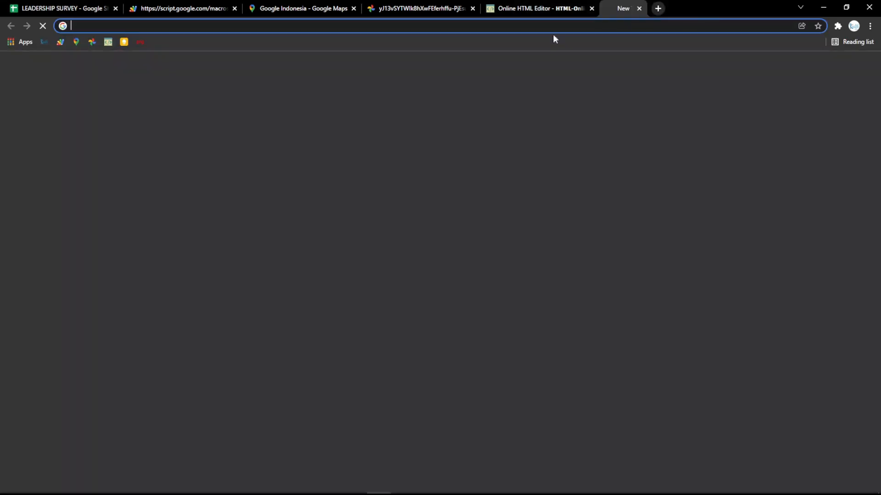
left_click(123, 42)
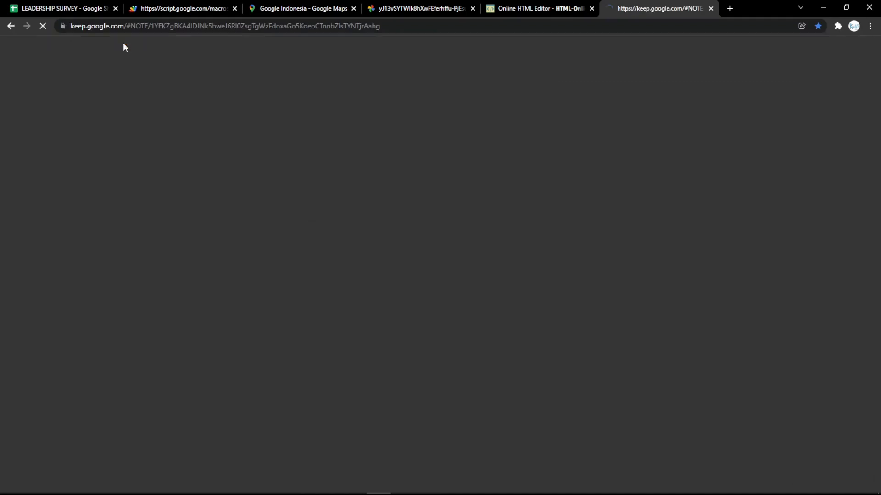
key("ctrl+a")
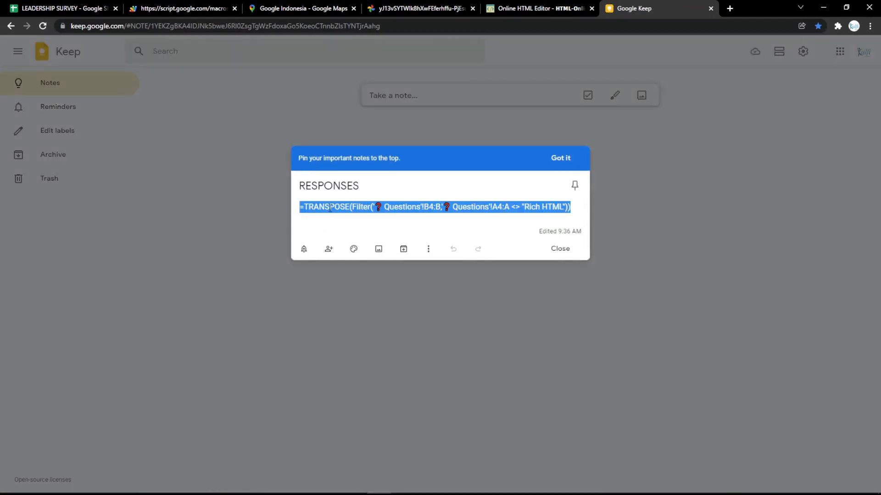
key("ctrl+v")
key("ctrl+z")
Replace the formula in cell A1 of the Responses sheet with =TRANSPOSE(Filter('❓ Questions'!B4:B,'❓ Questions'!A4:A <> "Rich HTML")).
left_click(69, 8)
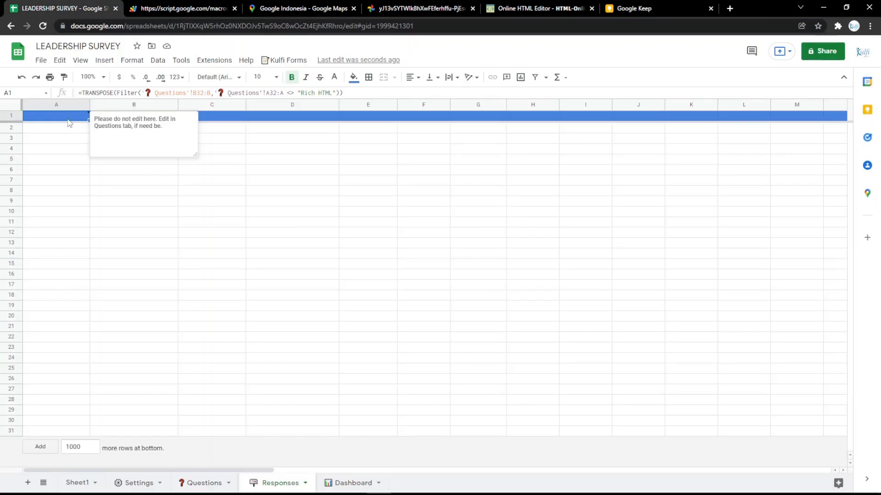
double_click(67, 119)
key("ctrl+a")
type("=TRANSPOSE(Filter('❓ Questions'!B4:B,'❓ Questions'!A4:A <> \"Rich HTML\"))")
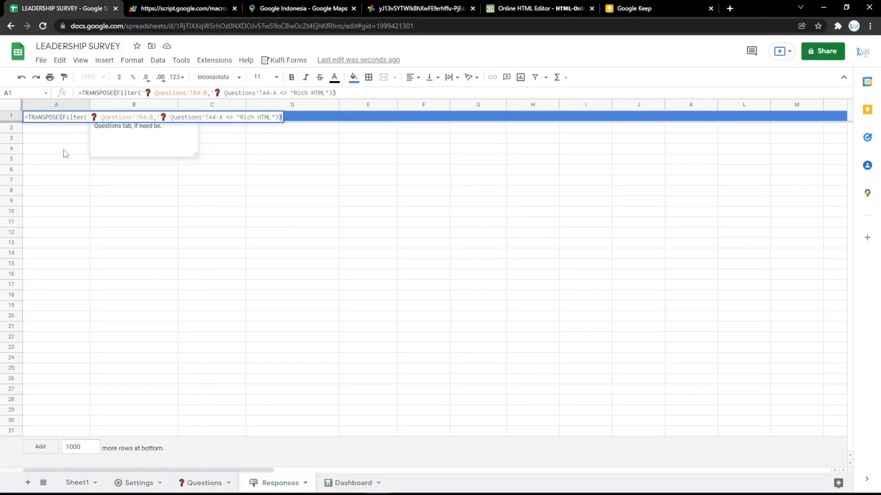
left_click(64, 151)
Check the first question's row in the Questions sheet and change the Responses A1 formula ranges to B3:B and A3:A.
left_click(202, 483)
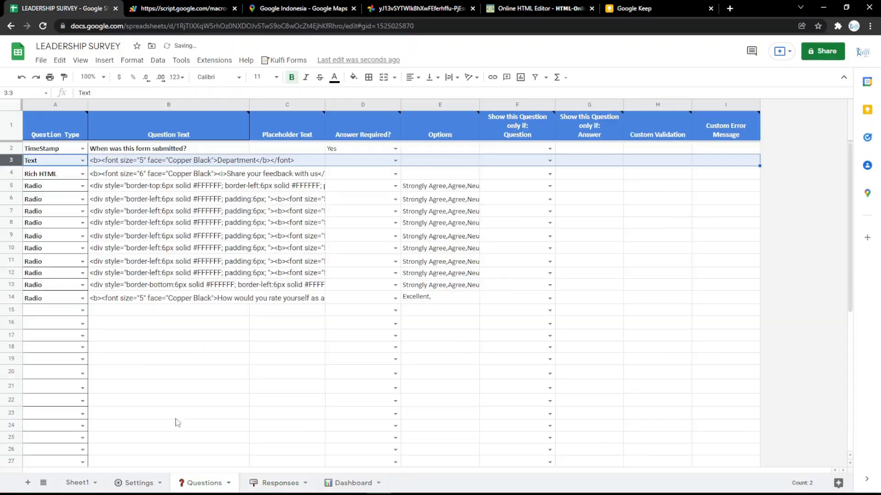
left_click(157, 165)
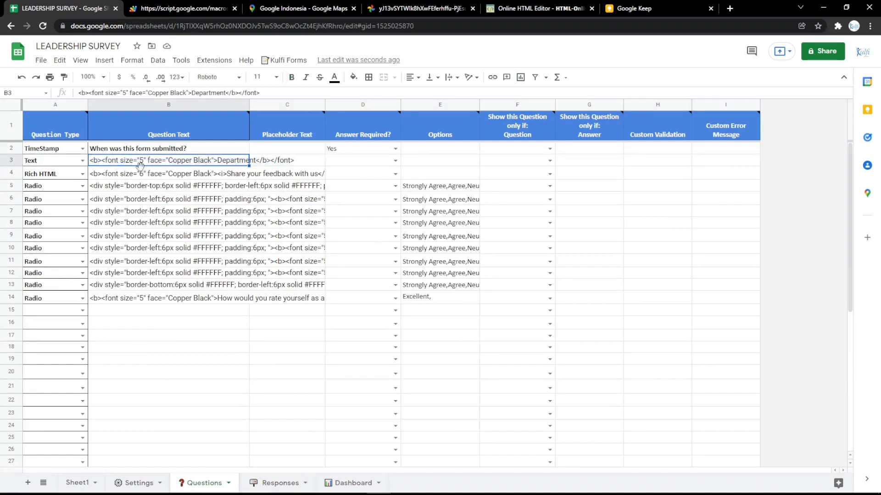
left_click(277, 483)
left_click(129, 118)
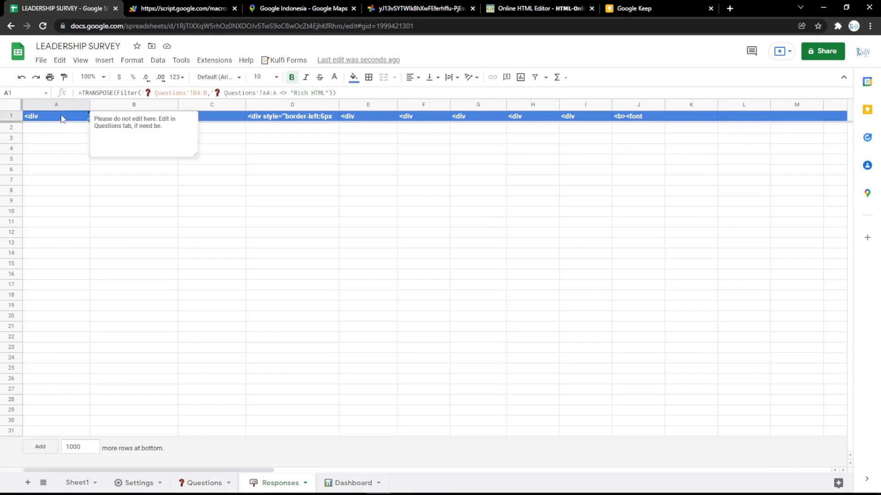
double_click(130, 118)
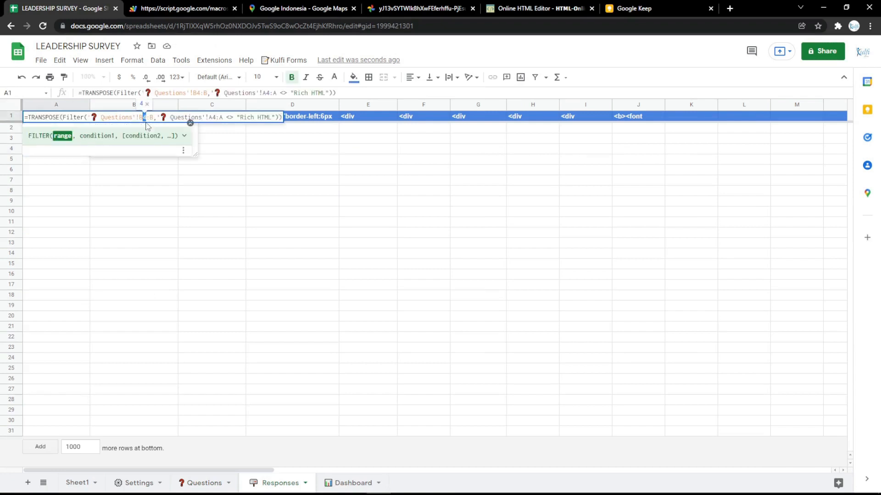
type("3")
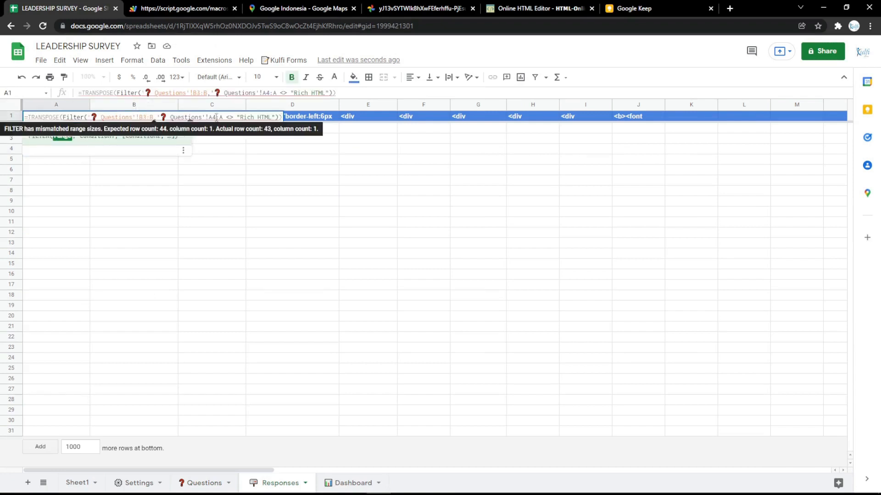
left_click(213, 118)
left_click(213, 148)
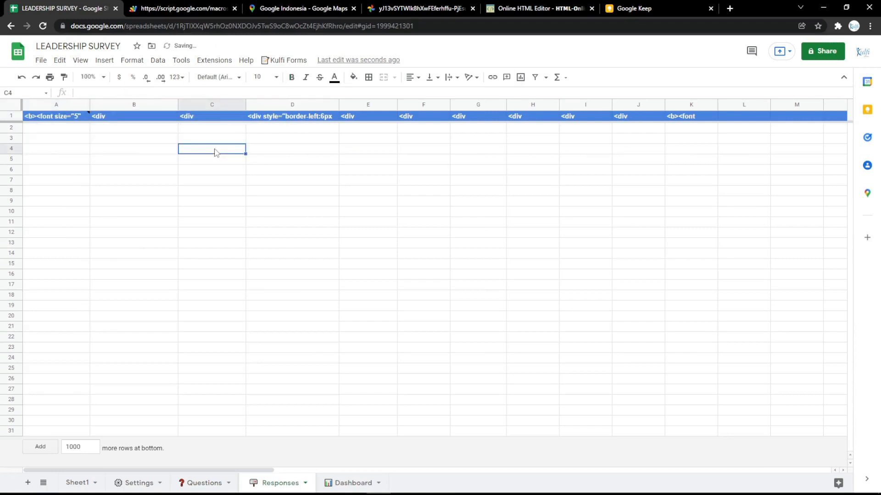
Reload the web form, fill it in with Department "Office", a rating for every statement and leader rating Excellent, and submit it.
left_click(183, 9)
key("F5")
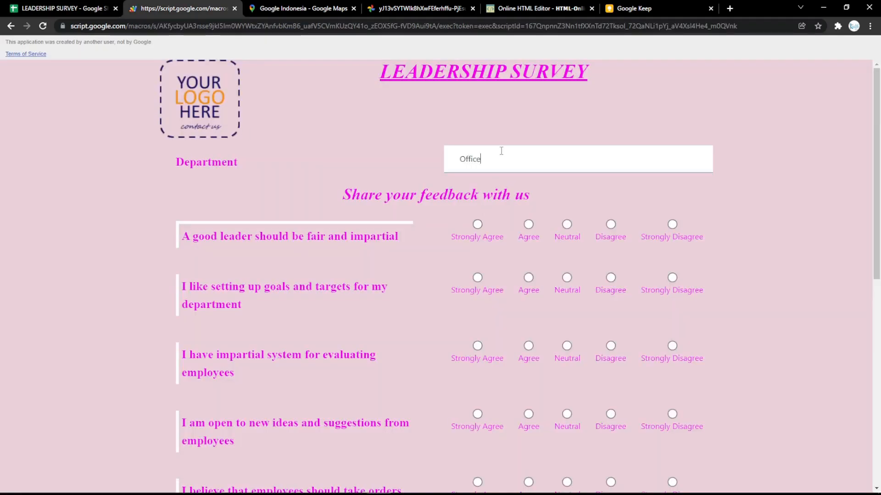
left_click(529, 278)
scroll(532, 312, "down", 9)
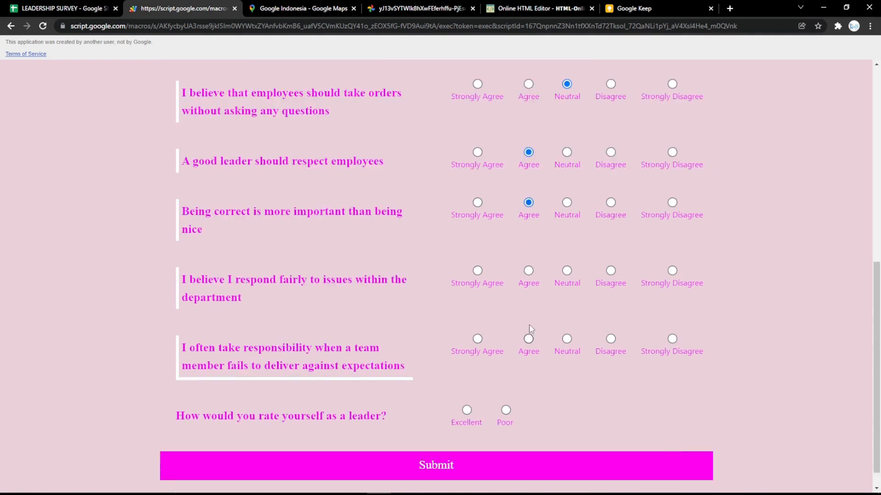
scroll(468, 409, "down", 1)
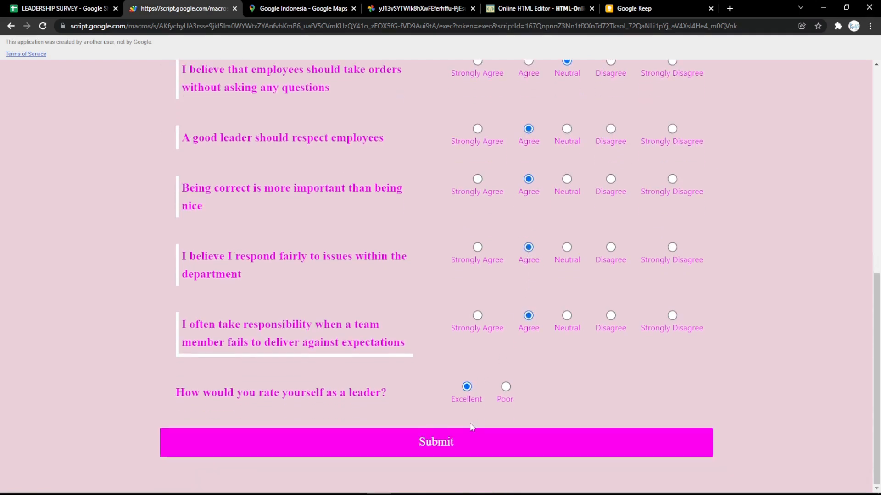
left_click(472, 434)
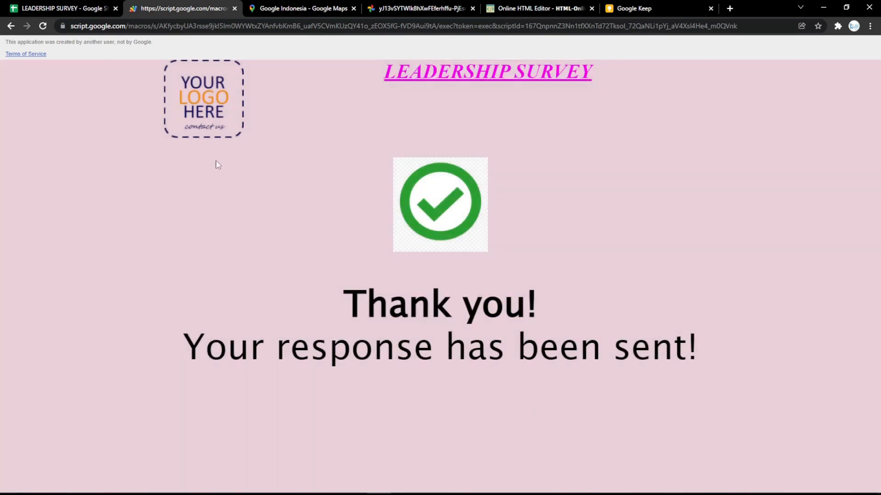
Check the submitted answers in the Responses sheet and look at the web form's success screen.
left_click(81, 6)
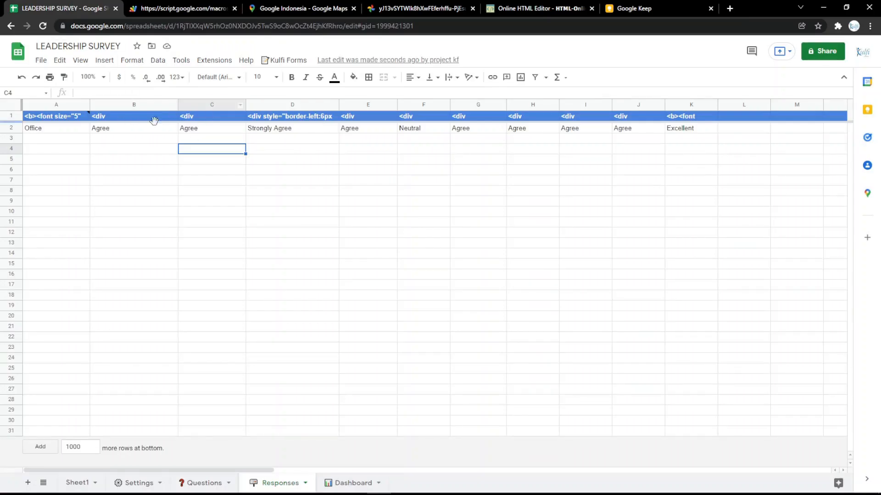
left_click(179, 6)
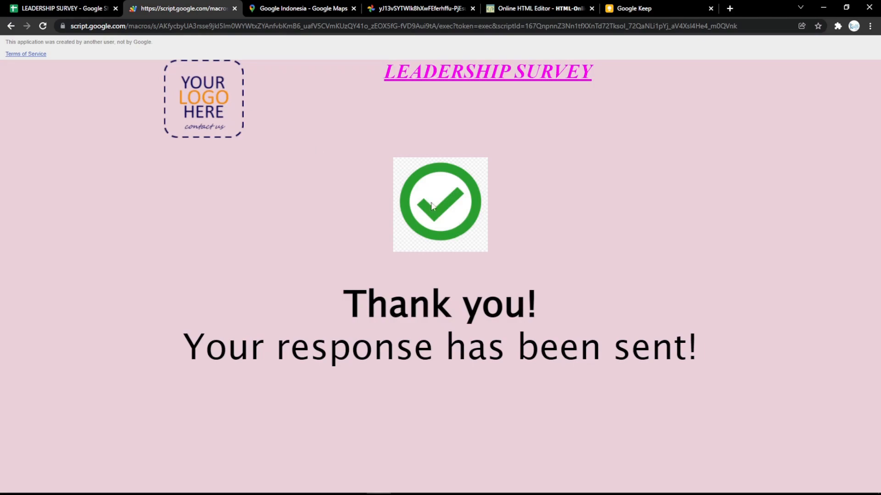
left_click(58, 6)
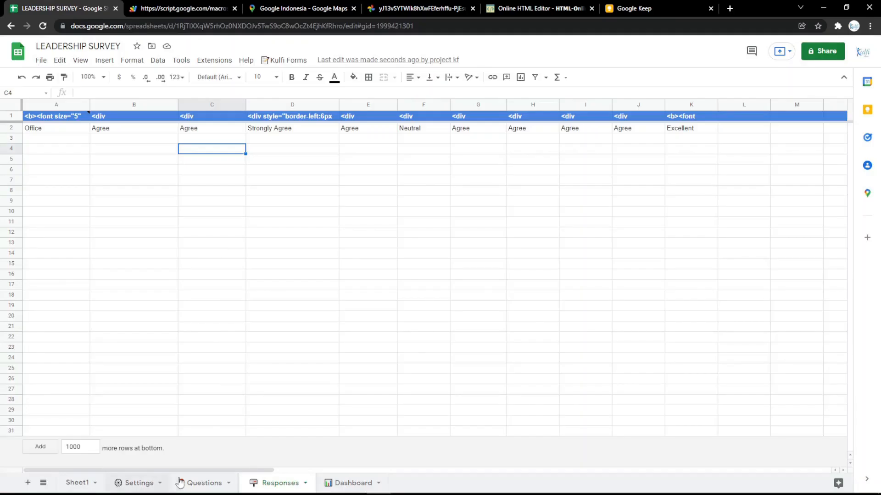
Select the Success screen Text in the Settings sheet, open the bookmarked thank_you_PNG66.png image in a new tab and copy its address.
left_click(139, 483)
left_click(224, 173)
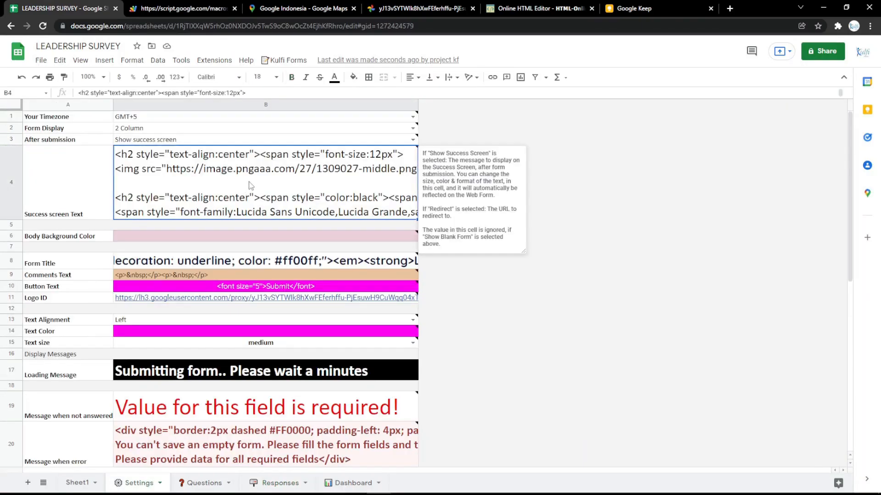
key("ctrl+t")
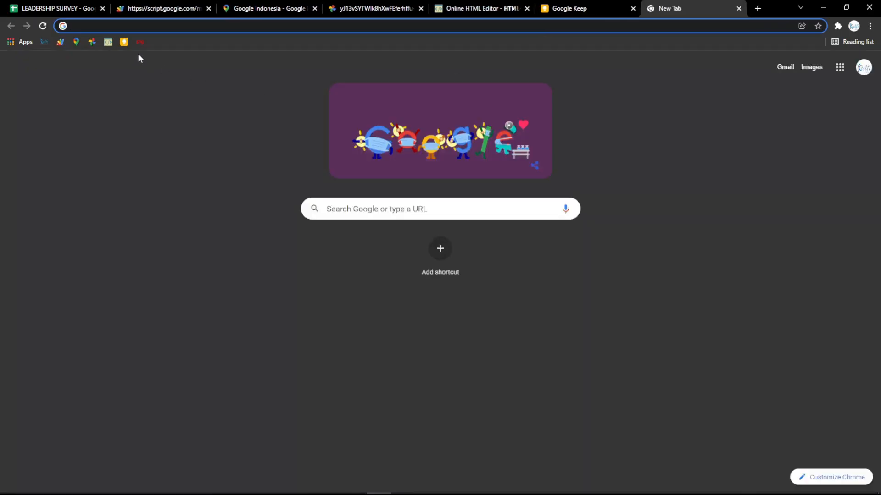
left_click(140, 42)
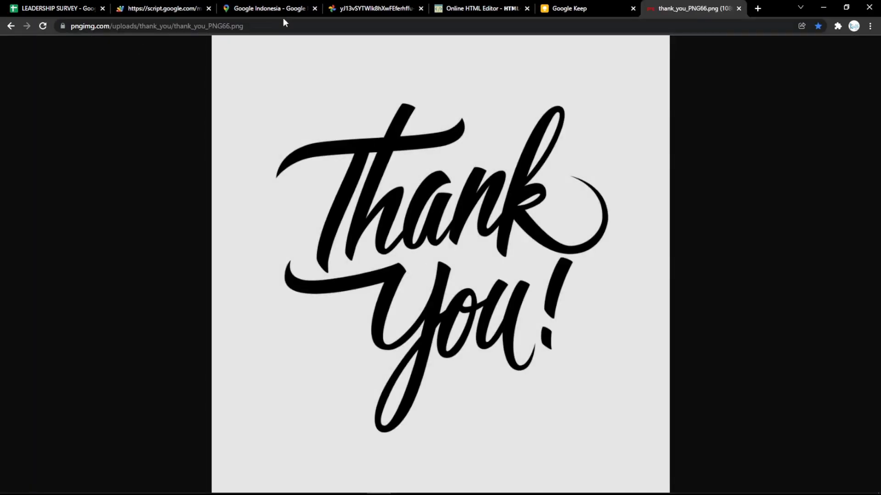
left_click(282, 37)
left_click(281, 26)
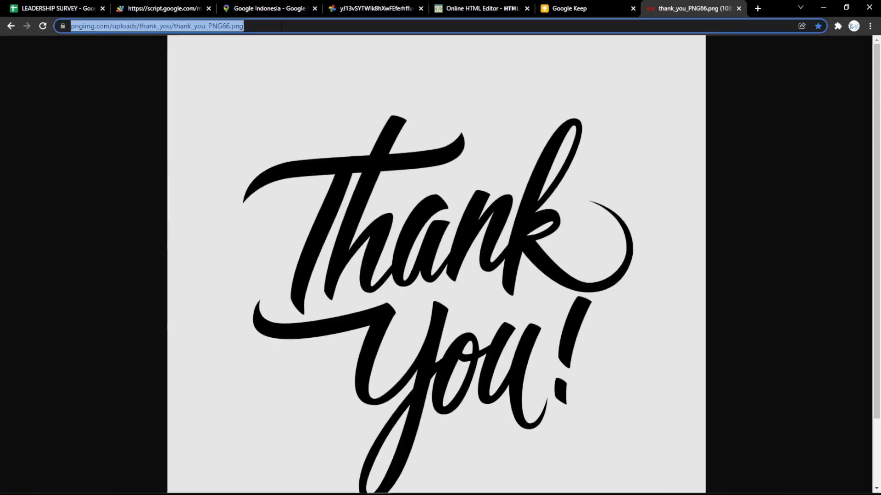
left_click(352, 130)
left_click(317, 26)
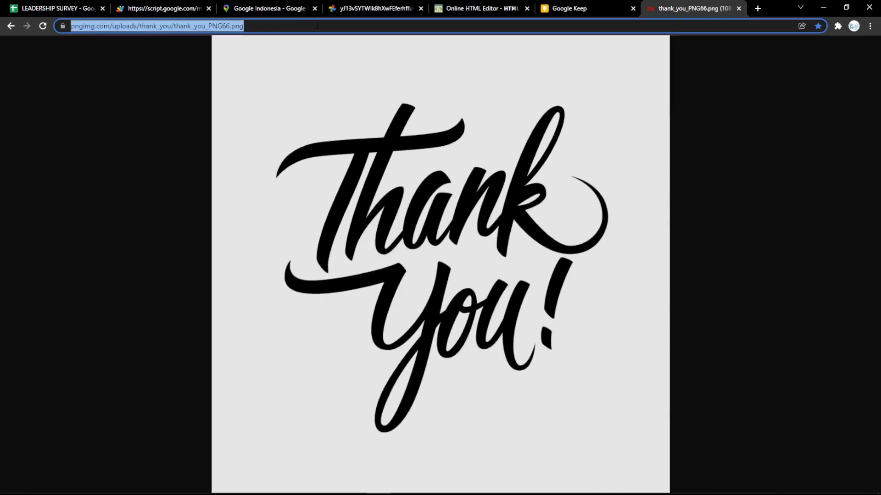
Clear the online HTML editor, insert the copied thank-you image and shrink it to about 464 by 464.
left_click(509, 8)
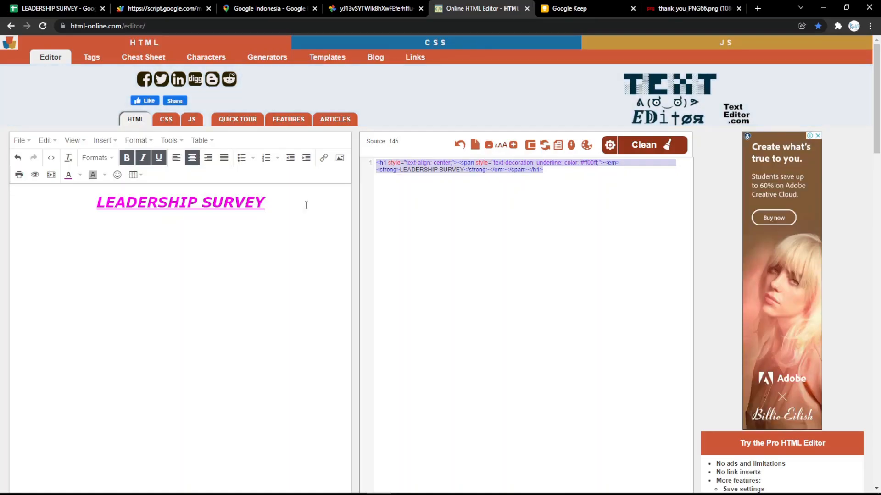
key("ctrl+a")
key("BackSpace")
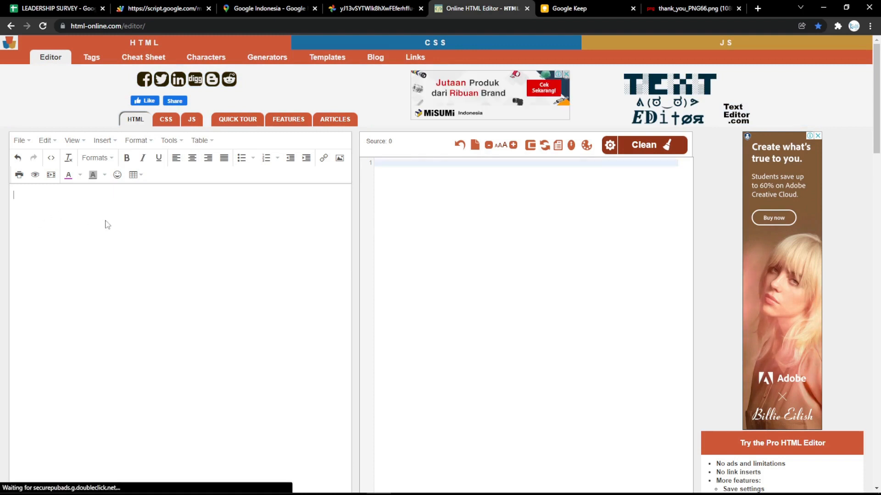
key("ctrl+v")
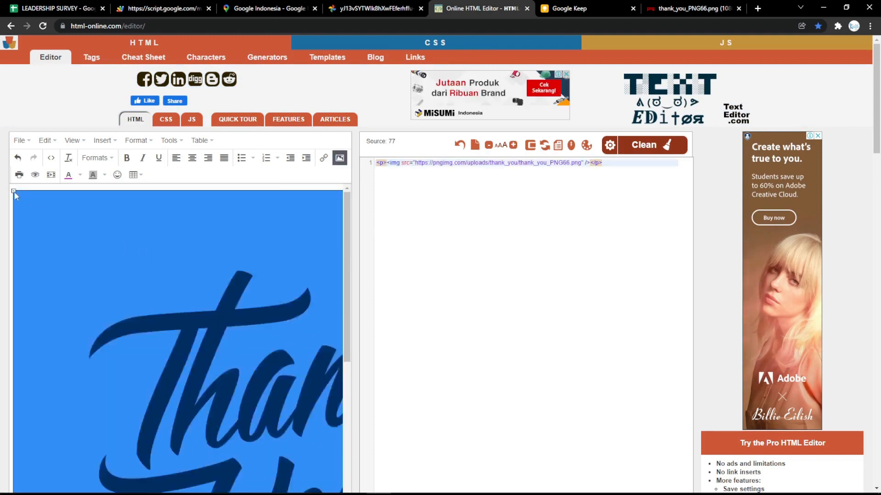
left_click_drag(14, 190, 74, 251)
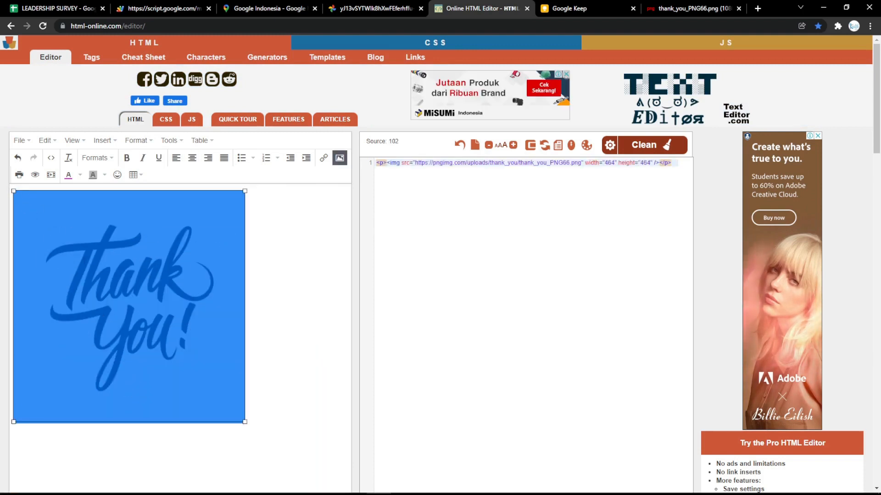
Set the thank-you image's width and height to 500 in the HTML source.
double_click(611, 164)
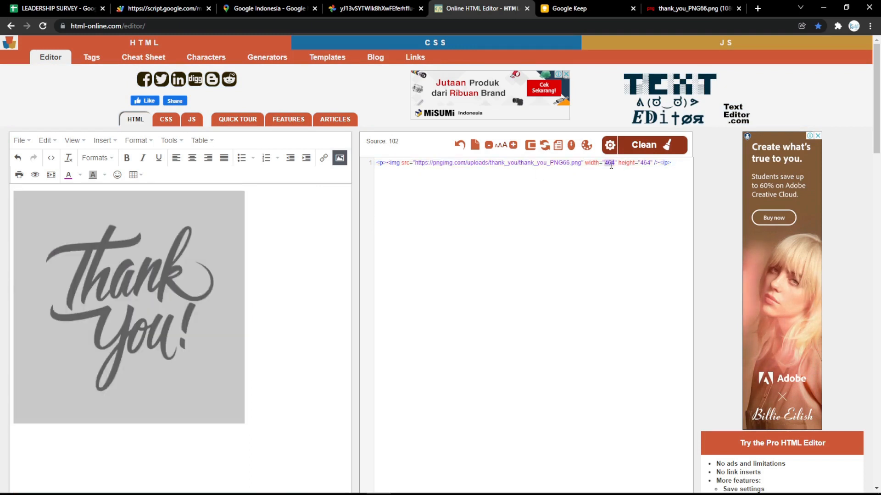
type("500")
double_click(646, 163)
type("5")
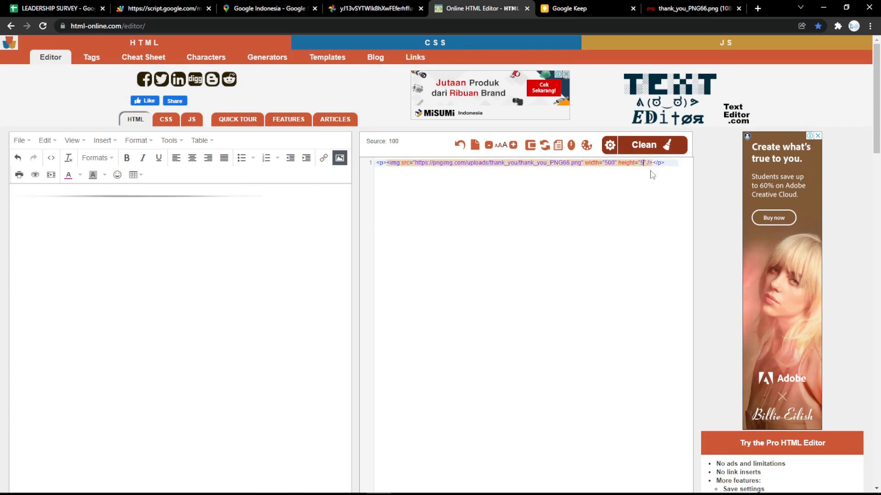
type("00")
left_click(659, 187)
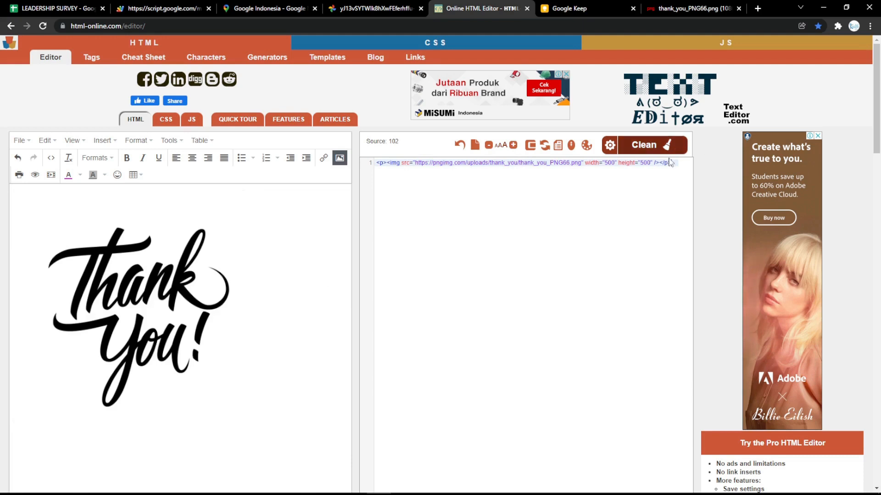
Replace the checkmark image tag in the Settings sheet's Success screen Text with the thank-you image's HTML source, and reload the web form.
key("ctrl+a")
key("ctrl+c")
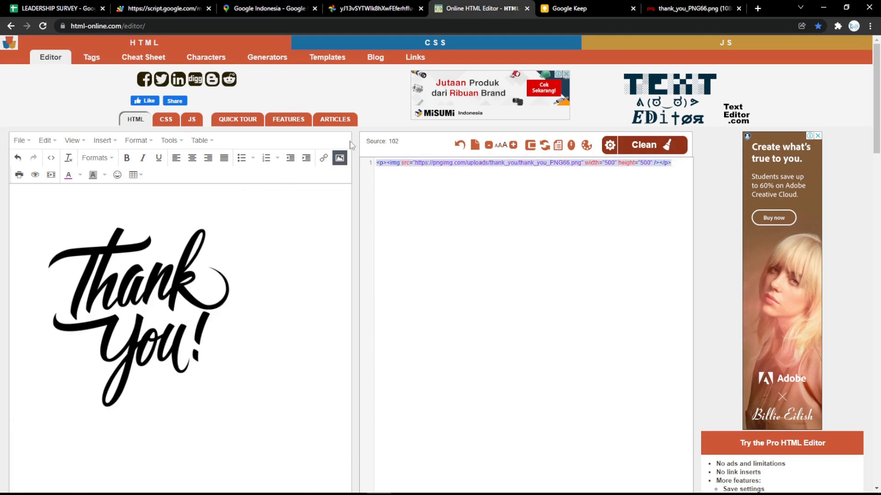
left_click(69, 8)
double_click(124, 178)
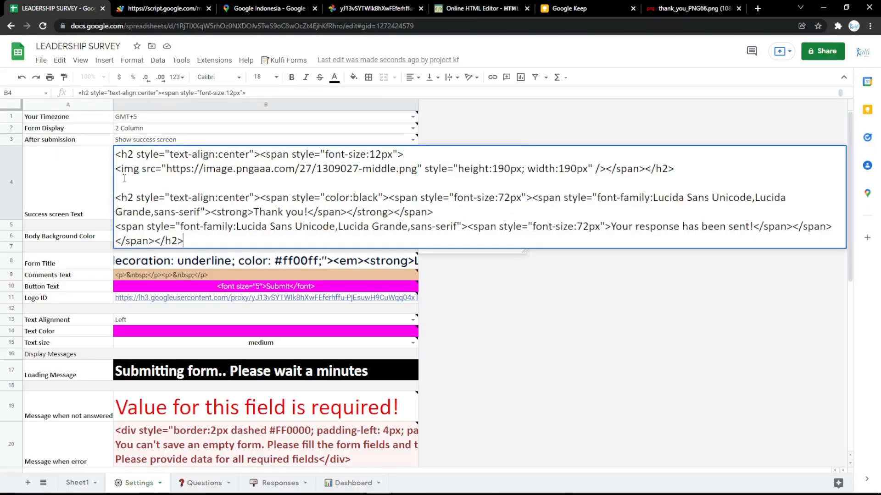
left_click_drag(118, 170, 608, 168)
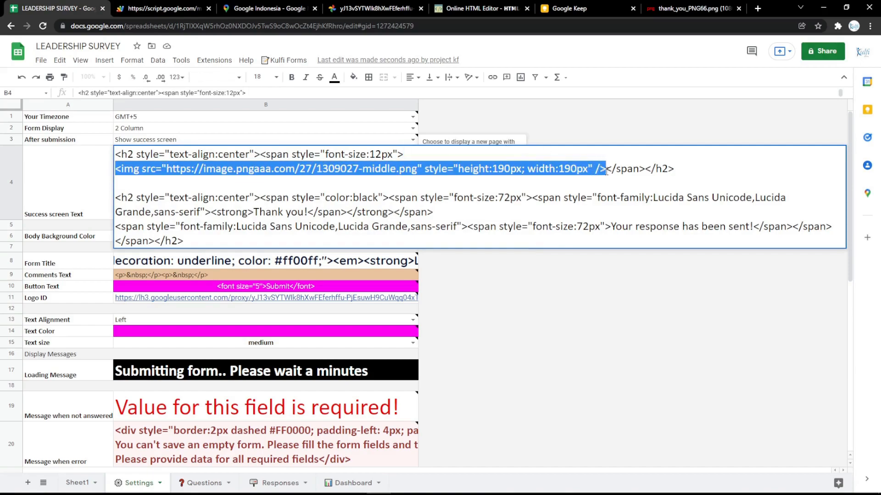
key("ctrl+v")
left_click(596, 276)
left_click(194, 4)
key("F5")
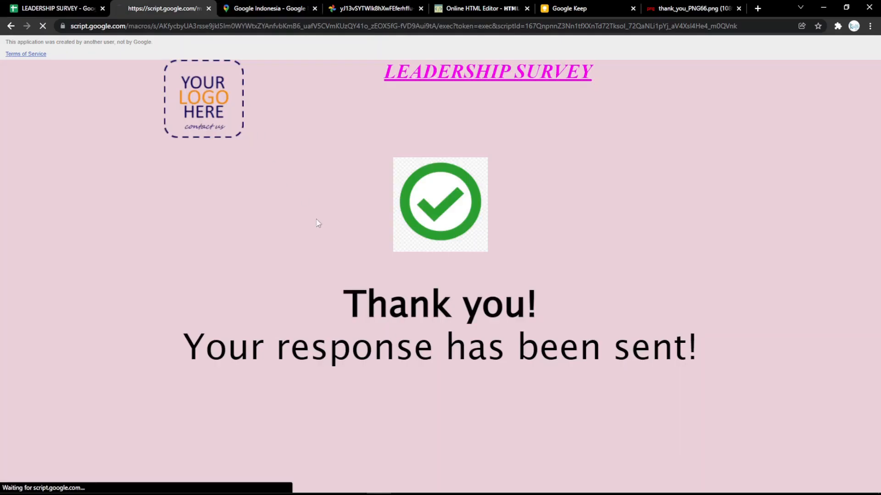